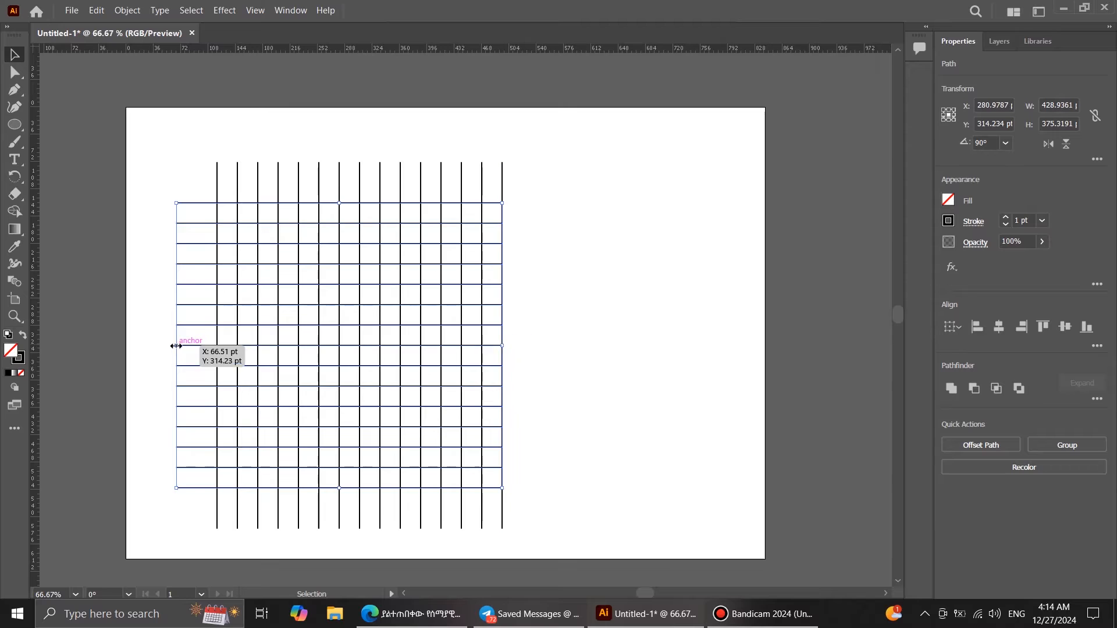
- Shorten the vertical lines at both ends to match the horizontal ones, forming a square grid, and move it to the artboard's upper-left area
drag(188, 127, 361, 203)
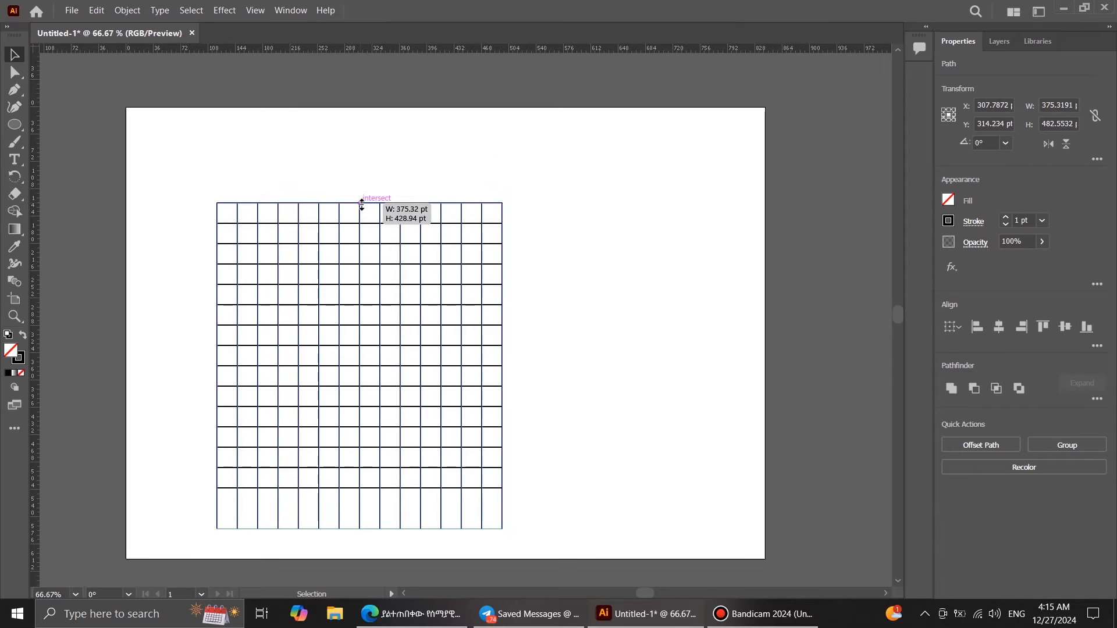
drag(360, 528, 359, 488)
drag(173, 172, 575, 529)
drag(453, 430, 406, 370)
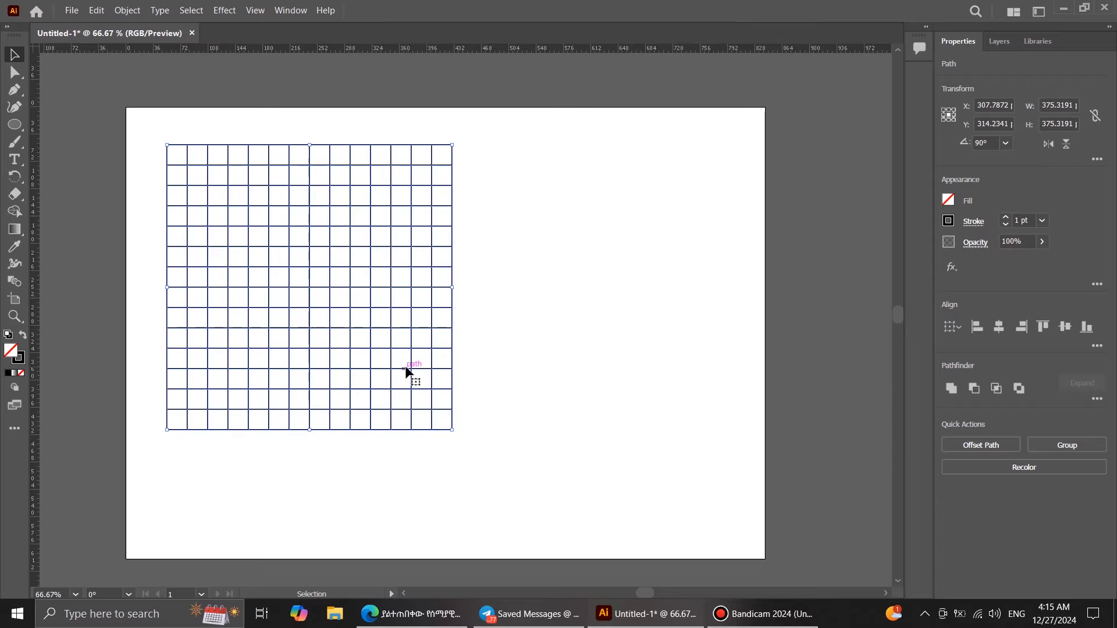
- Scale the grid down to about 222 pt square and place two copies in a row beside it
drag(310, 431, 312, 315)
drag(364, 269, 693, 334)
drag(526, 431, 524, 428)
- Nudge the middle grid to the right to space it more evenly between the two outer grids
key(Right)
key(Right)
key(Right)
key(Right)
key(Right)
key(Right)
key(Right)
key(Right)
key(Right)
key(Right)
key(Right)
key(Right)
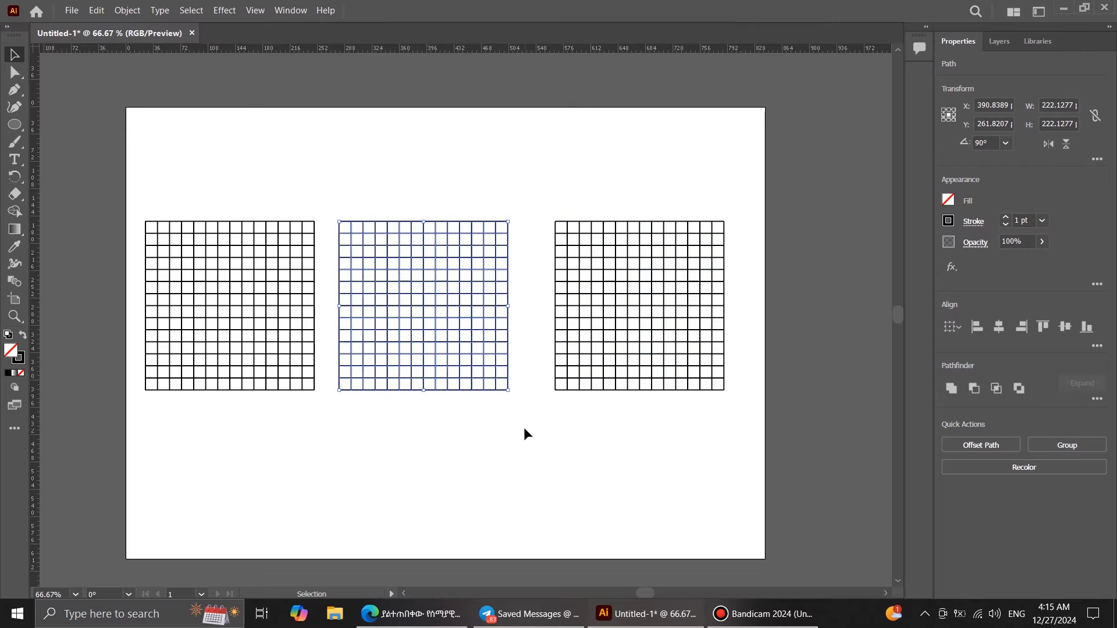
click(524, 429)
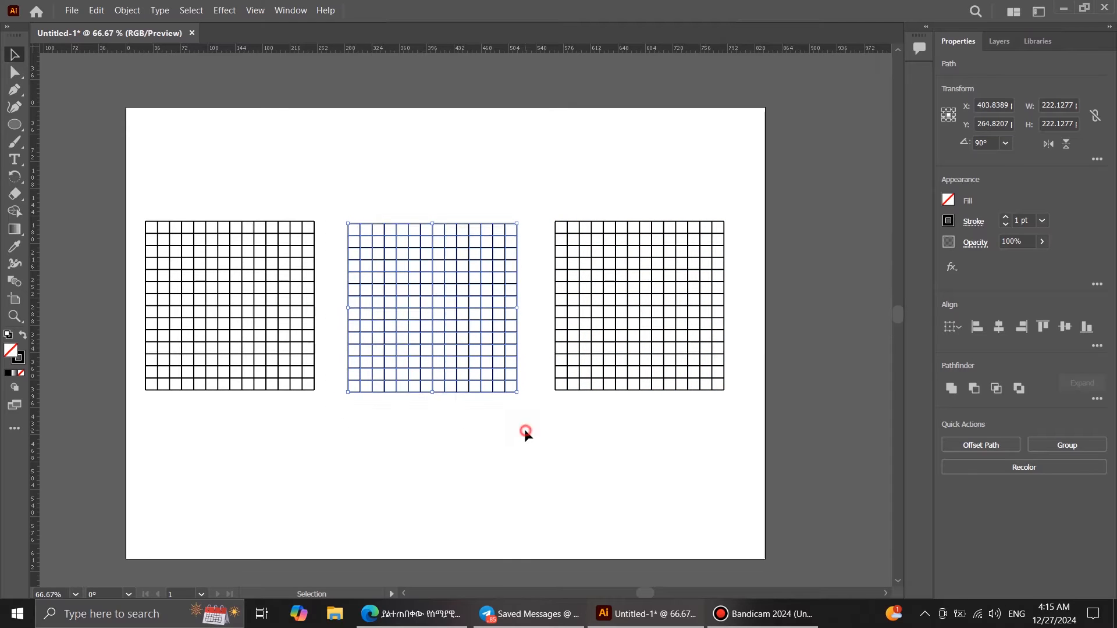
scroll(413, 309, up, 1)
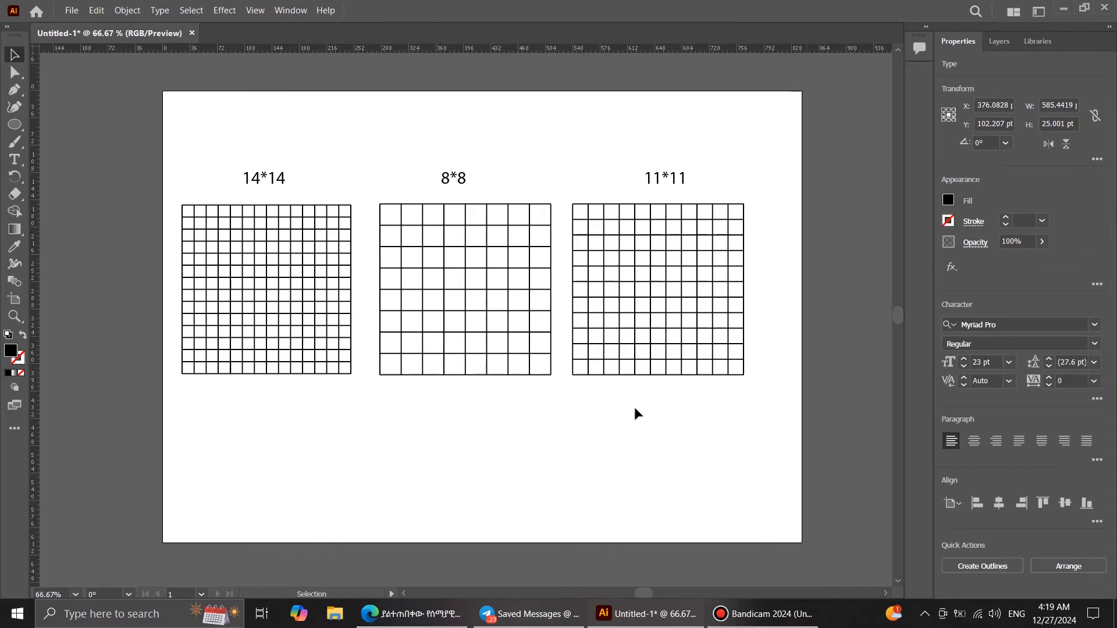
click(458, 256)
scroll(457, 255, up, 1)
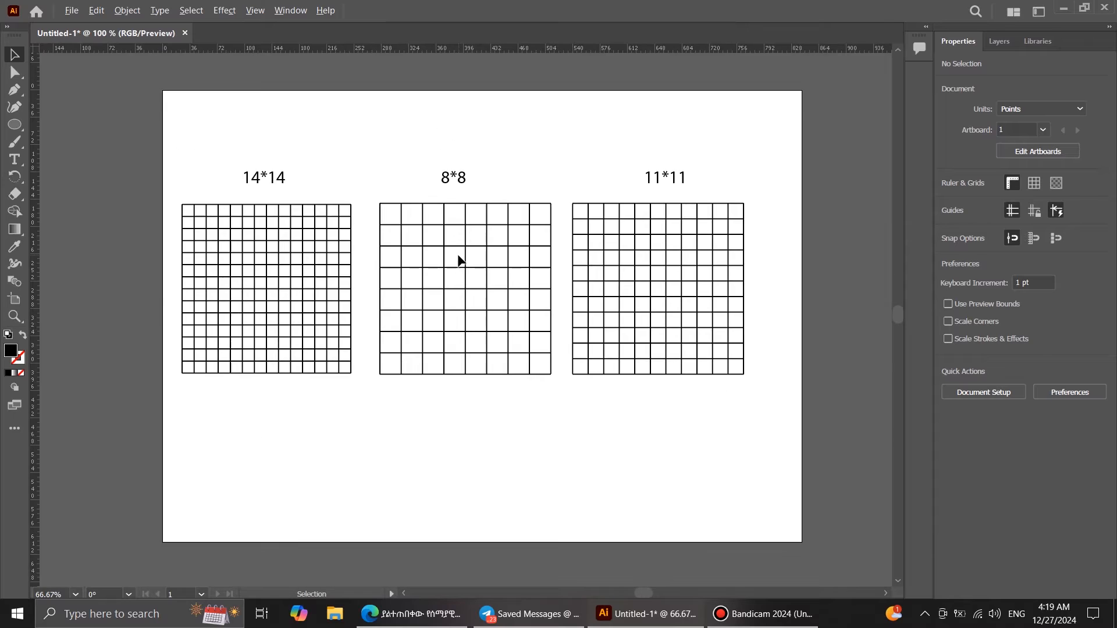
scroll(459, 259, down, 1)
scroll(458, 259, up, 1)
scroll(458, 260, down, 1)
scroll(458, 260, up, 1)
scroll(458, 259, down, 1)
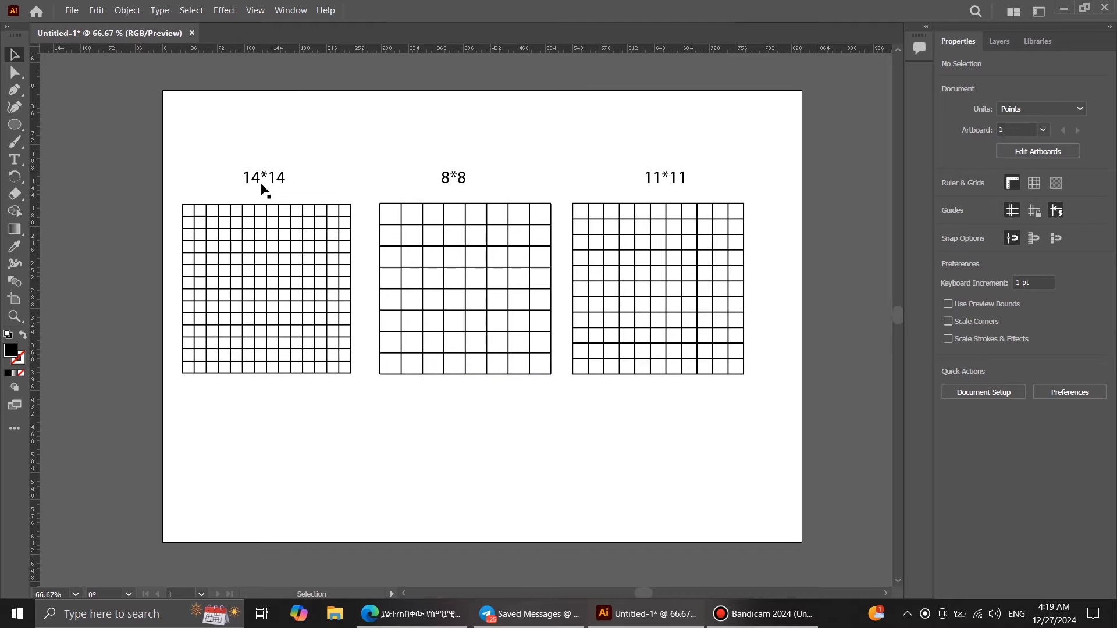
drag(372, 183, 562, 412)
drag(467, 373, 231, 149)
drag(551, 184, 777, 413)
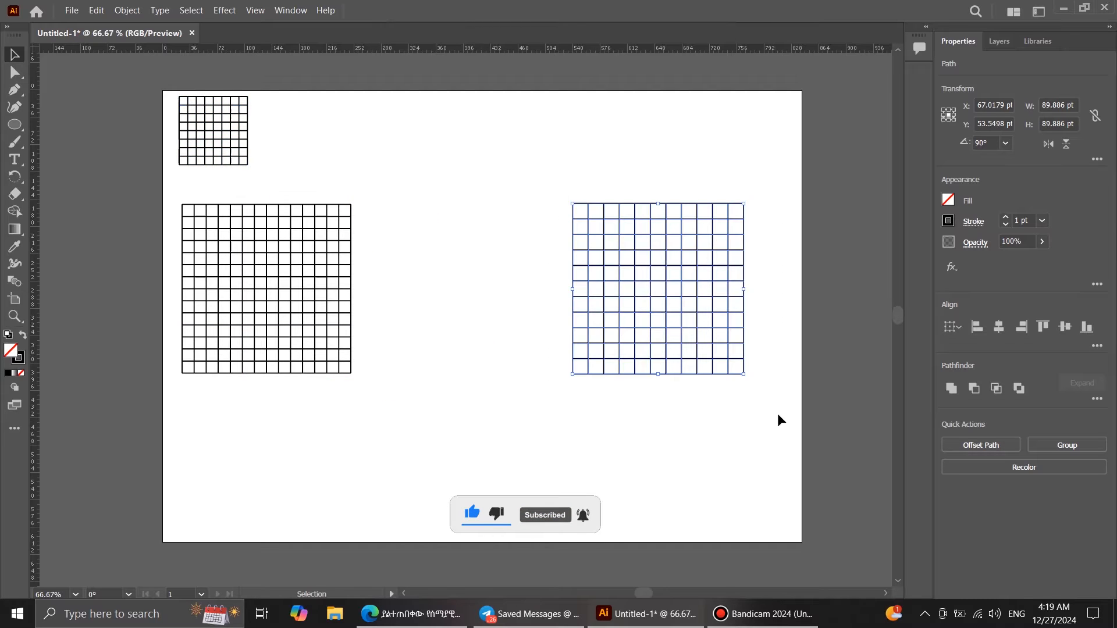
drag(658, 374, 658, 267)
key(ctrl+z)
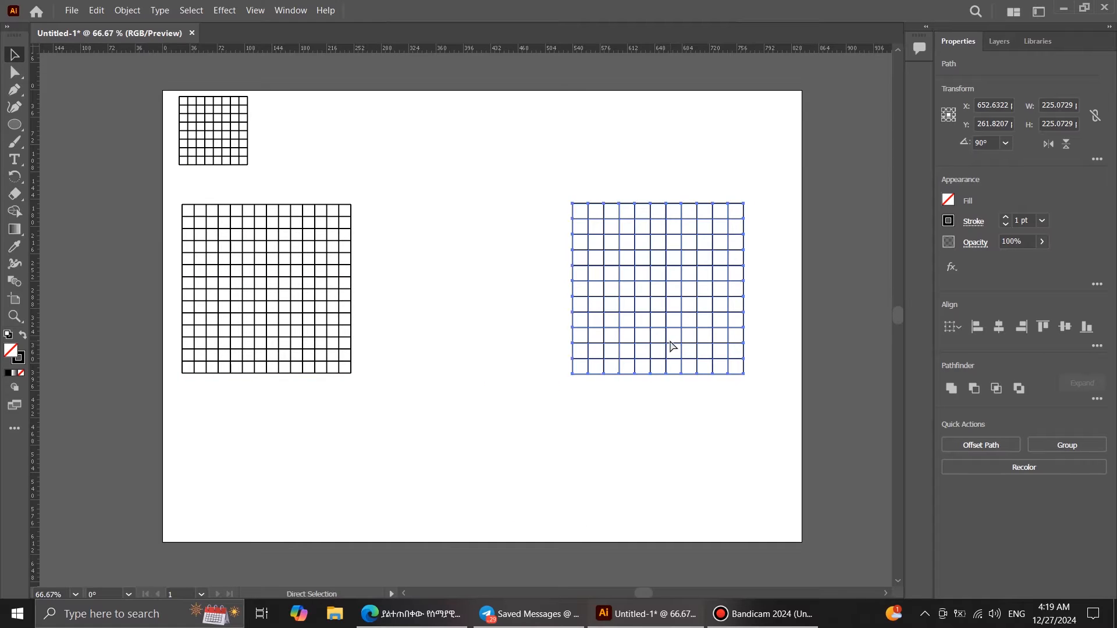
key(ctrl+z)
key(ctrl+z)
click(675, 478)
key(ctrl+1)
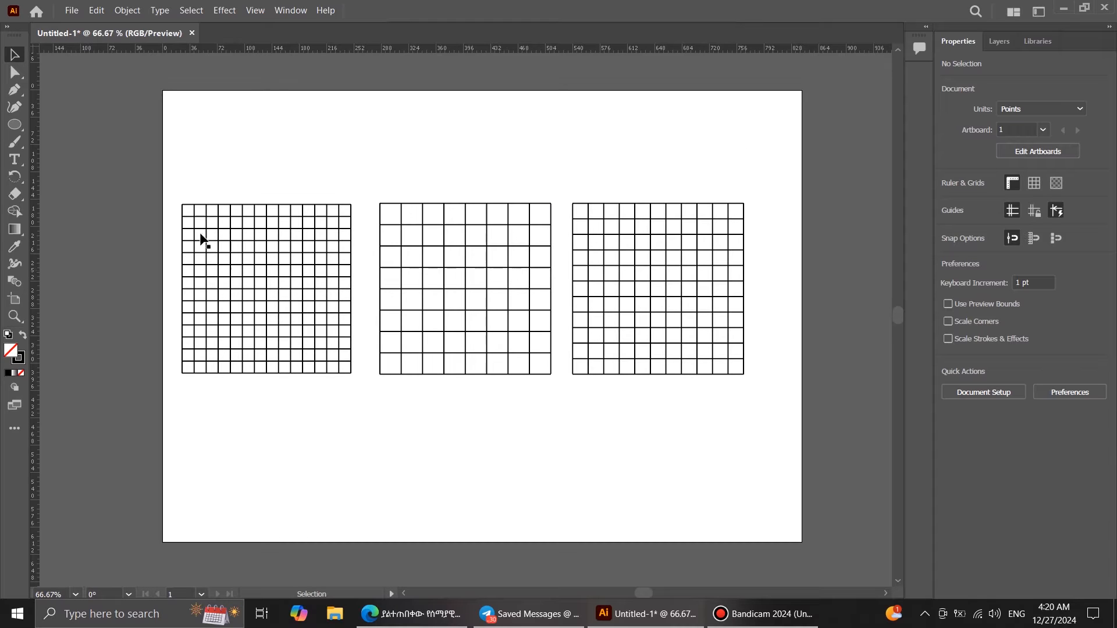
- Draw three concentric circles spanning 14, 12 and 10 cells on the 14×14 grid, snapped to its intersections
click(15, 125)
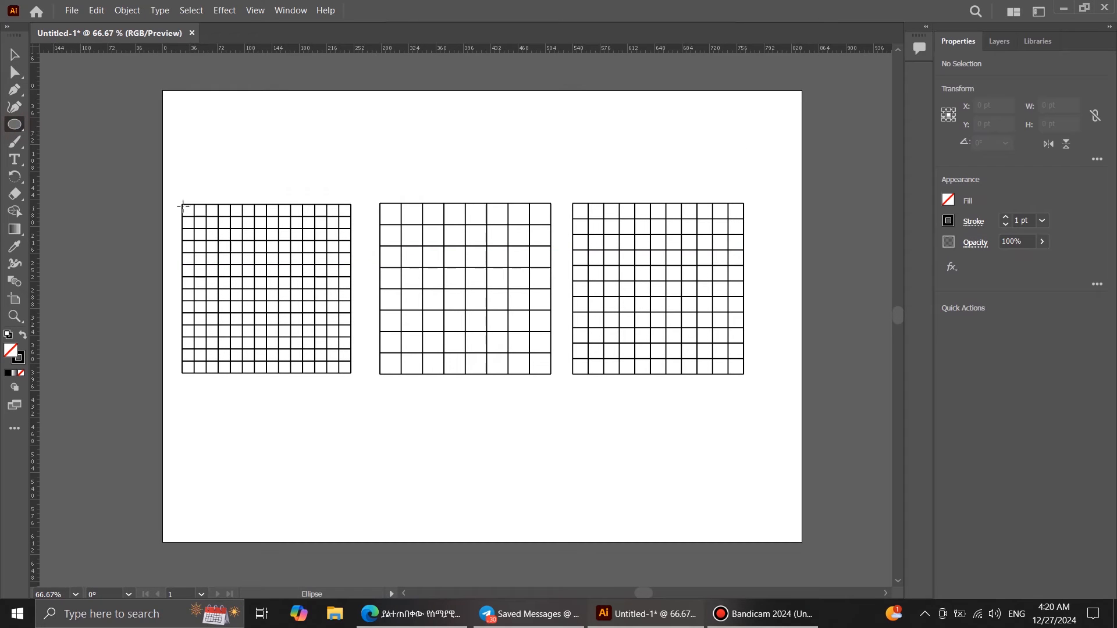
drag(181, 205, 349, 372)
key(ctrl+equal)
key(ctrl+equal)
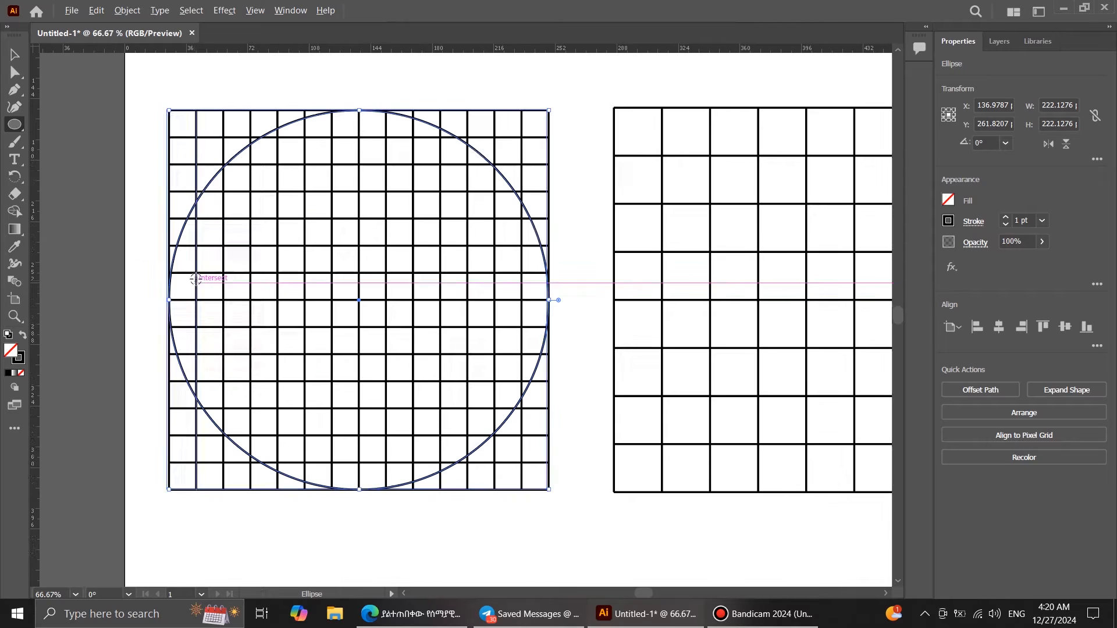
drag(197, 137, 520, 461)
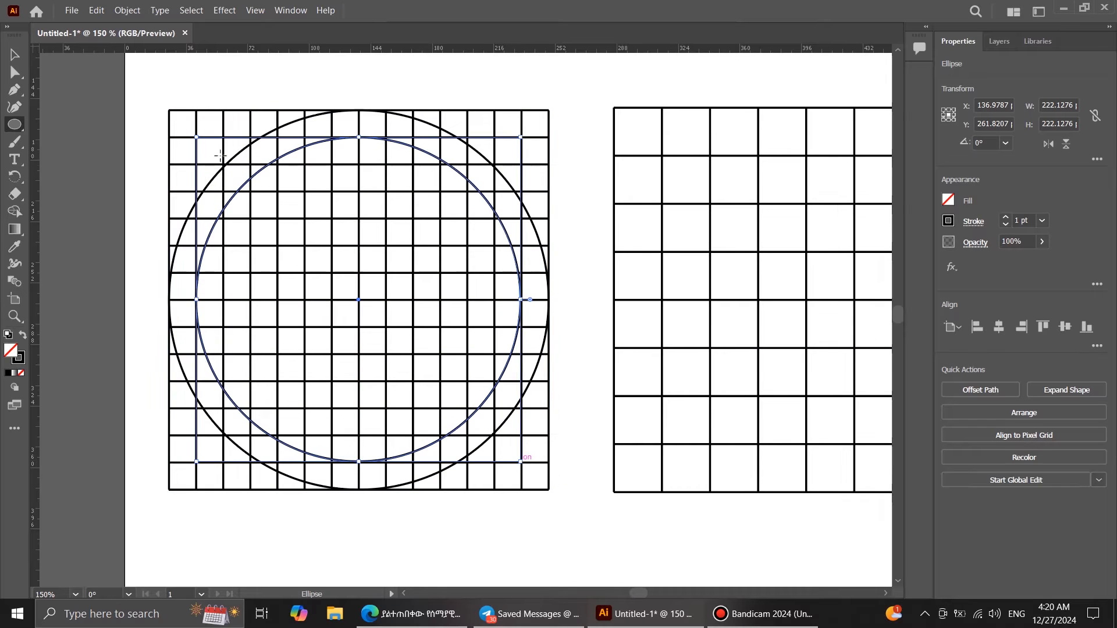
drag(223, 164, 492, 434)
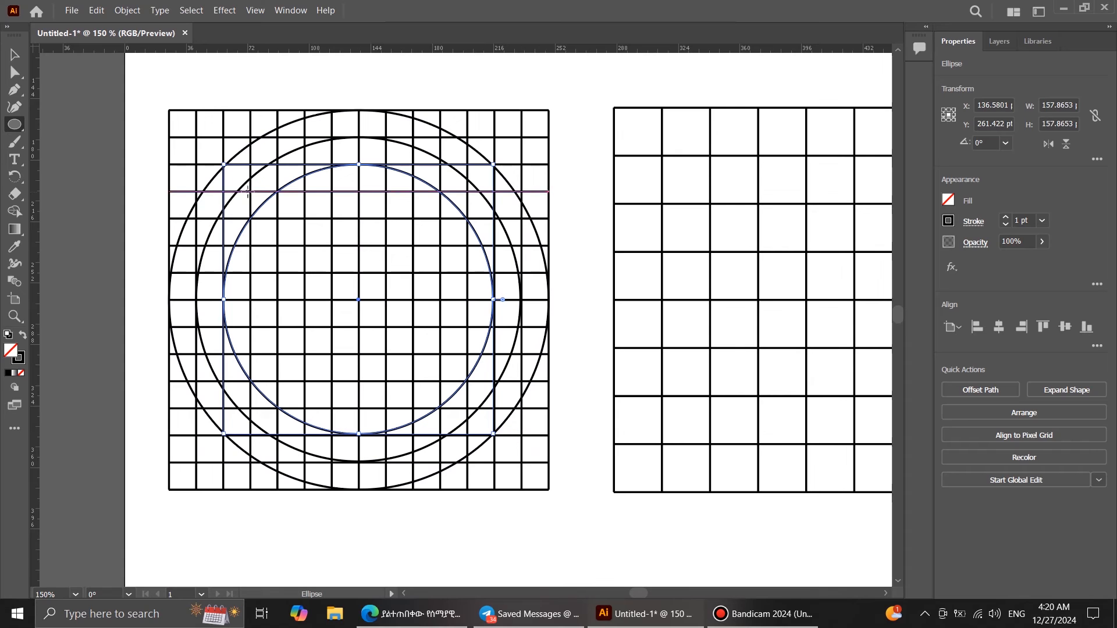
- Draw three inner concentric circles spanning 8, 2 and 4 cells at the centre of the 14×14 grid
drag(250, 191, 468, 408)
drag(333, 272, 388, 328)
drag(305, 246, 412, 353)
key(v)
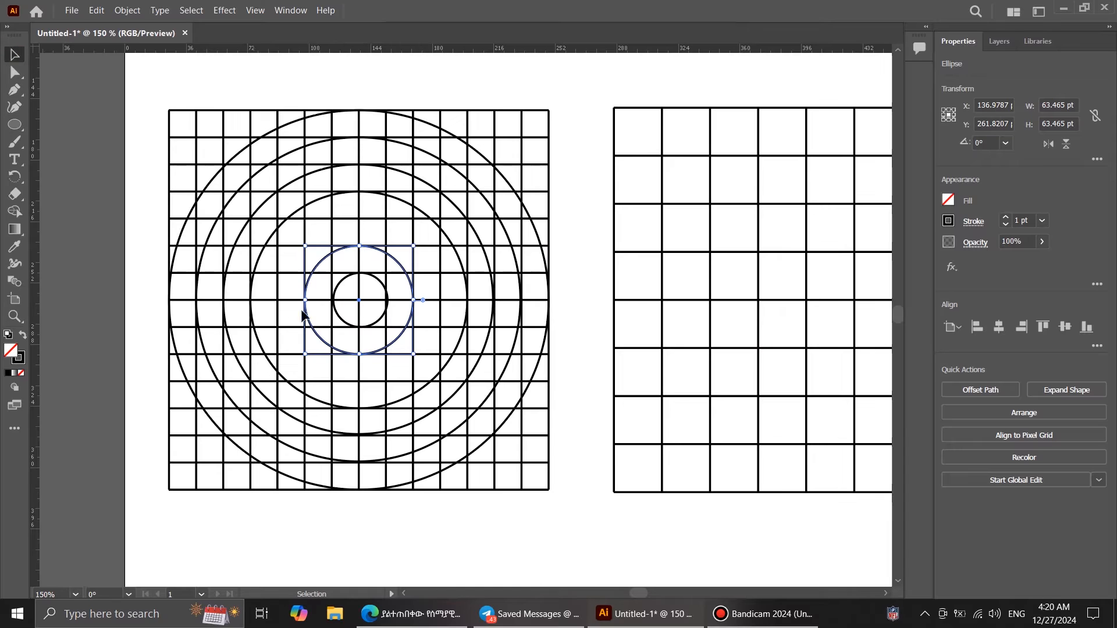
click(345, 325)
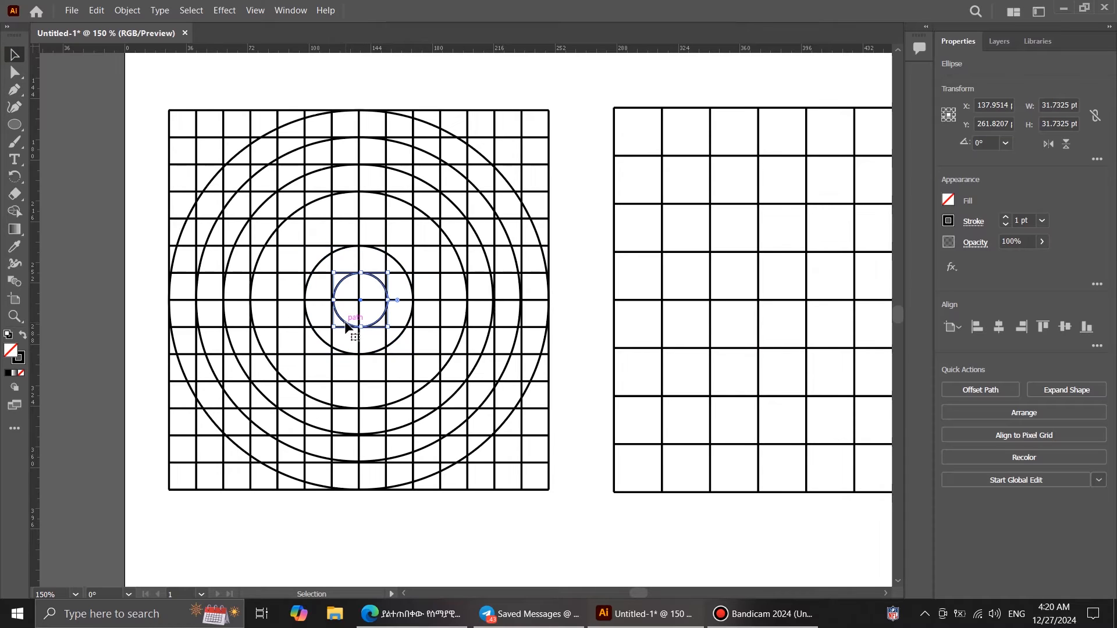
click(141, 350)
- Draw two concentric circles on the 8×8 grid, about 225 pt across the full grid and 169 pt across six cells
scroll(341, 265, down, 2)
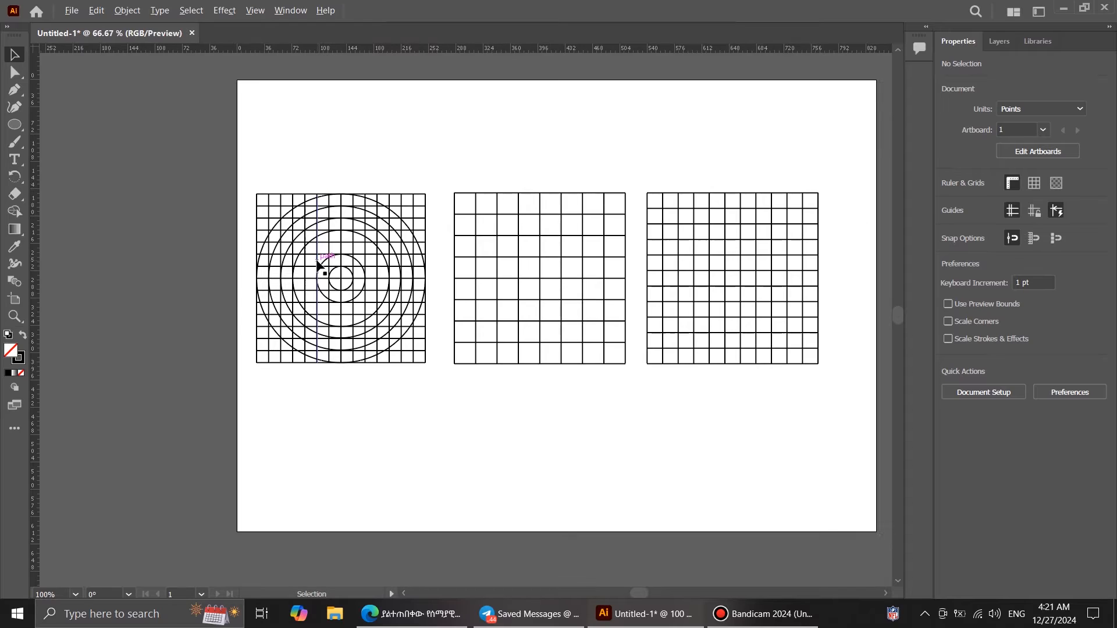
scroll(561, 251, up, 2)
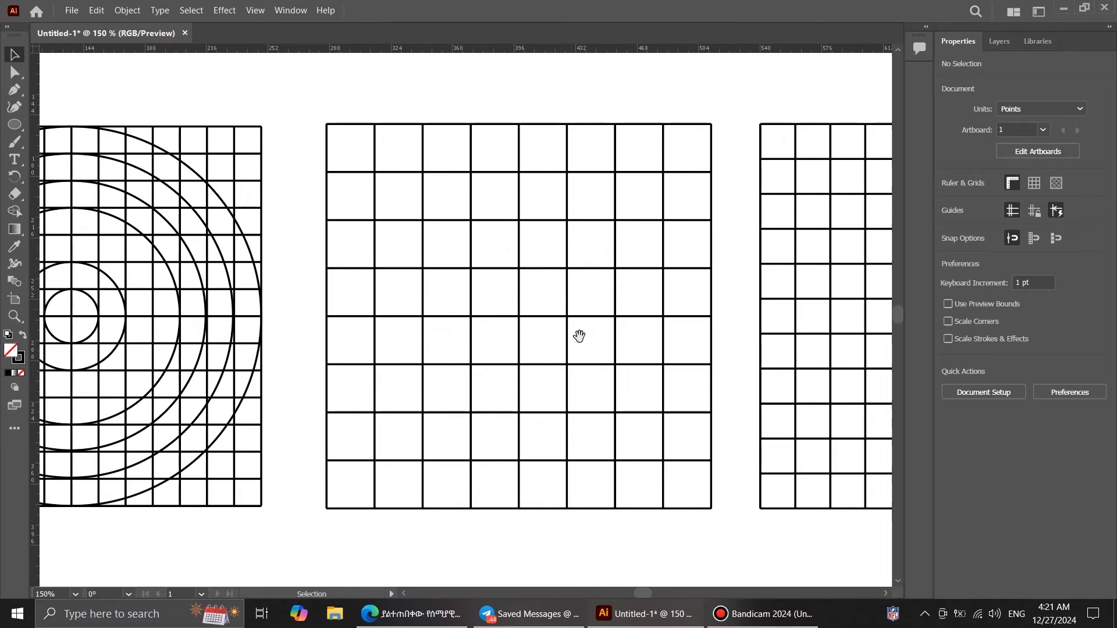
drag(579, 335, 540, 338)
click(15, 124)
drag(286, 126, 670, 512)
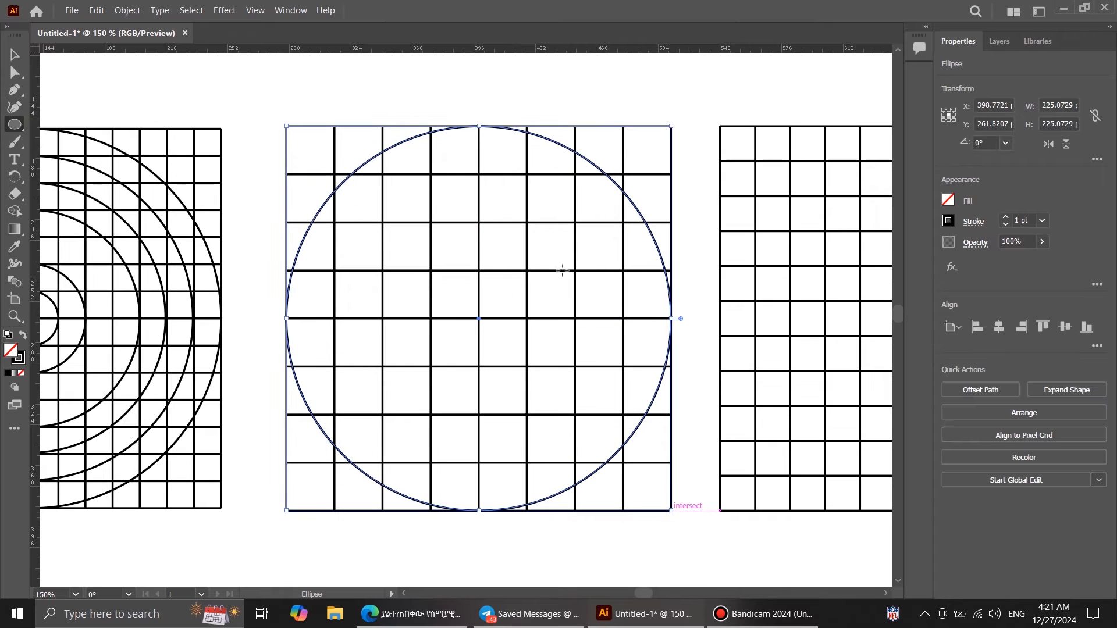
drag(335, 174, 623, 462)
- Draw two concentric circles on the 11×11 grid, one spanning the full grid and one about 184 pt across nine cells
scroll(339, 242, down, 2)
scroll(611, 252, up, 1)
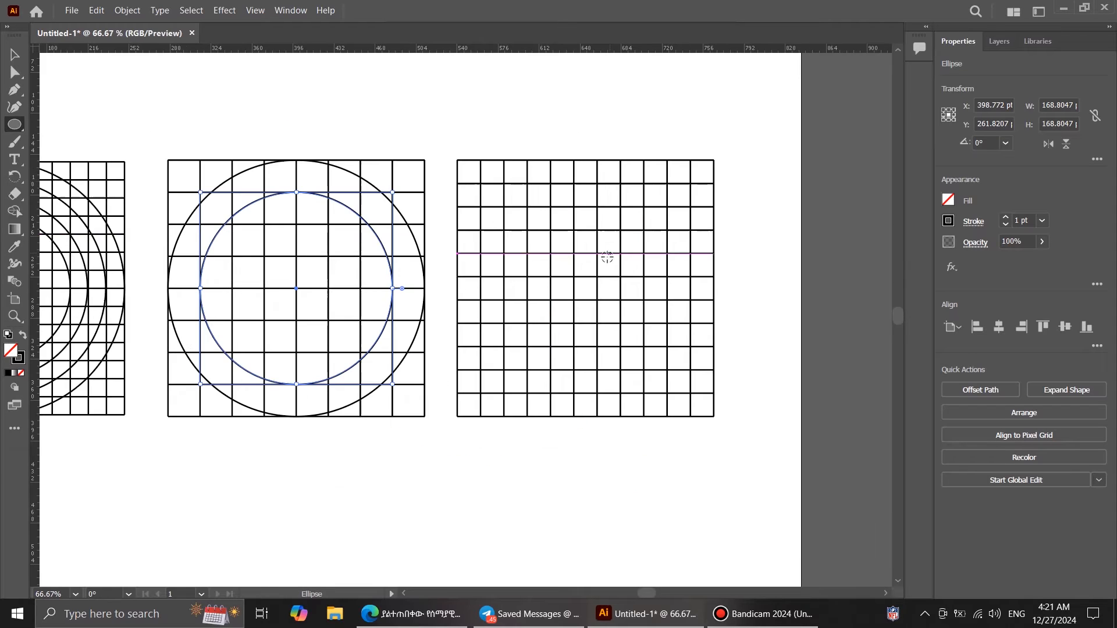
drag(457, 160, 713, 417)
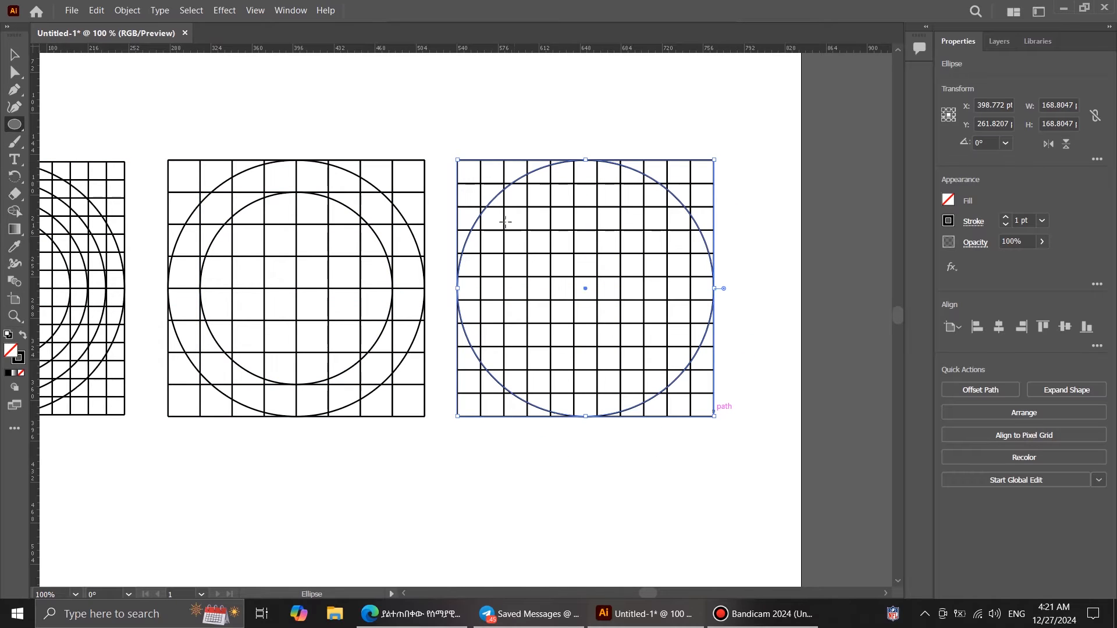
drag(481, 183, 690, 392)
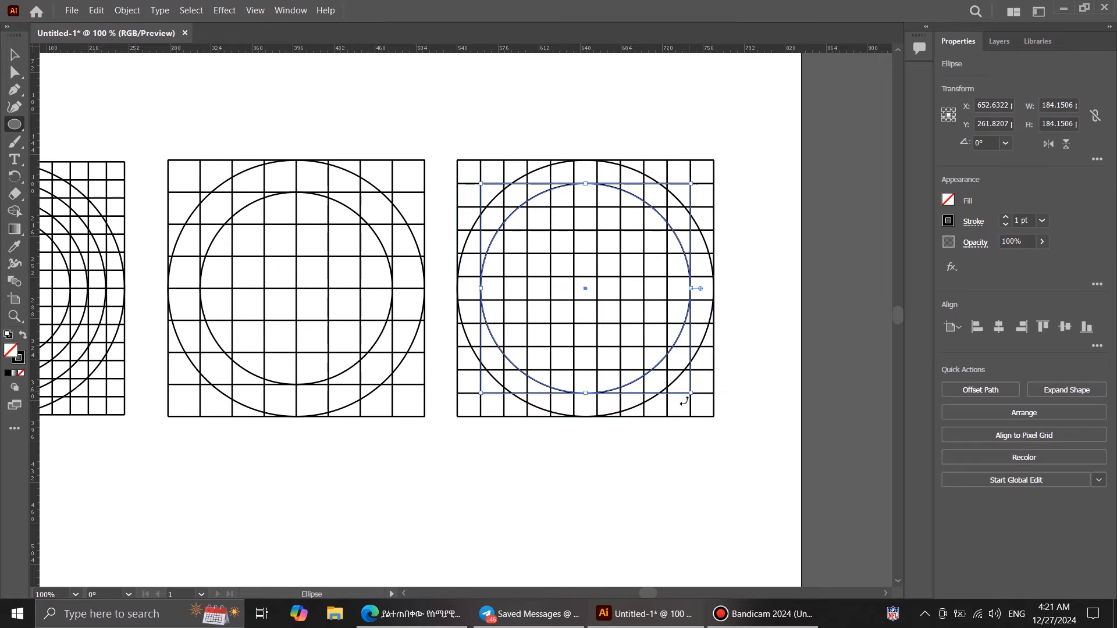
key(ctrl+minus)
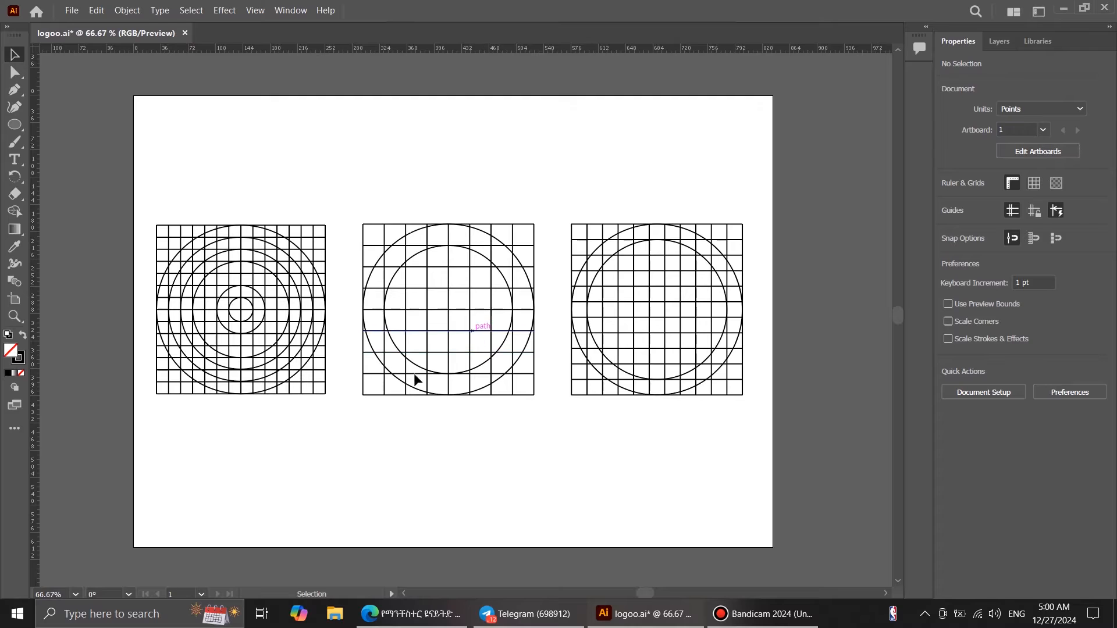
- Select the whole 14×14 grid with its circles, activate the Shape Builder tool and set the fill to black
drag(381, 388, 406, 396)
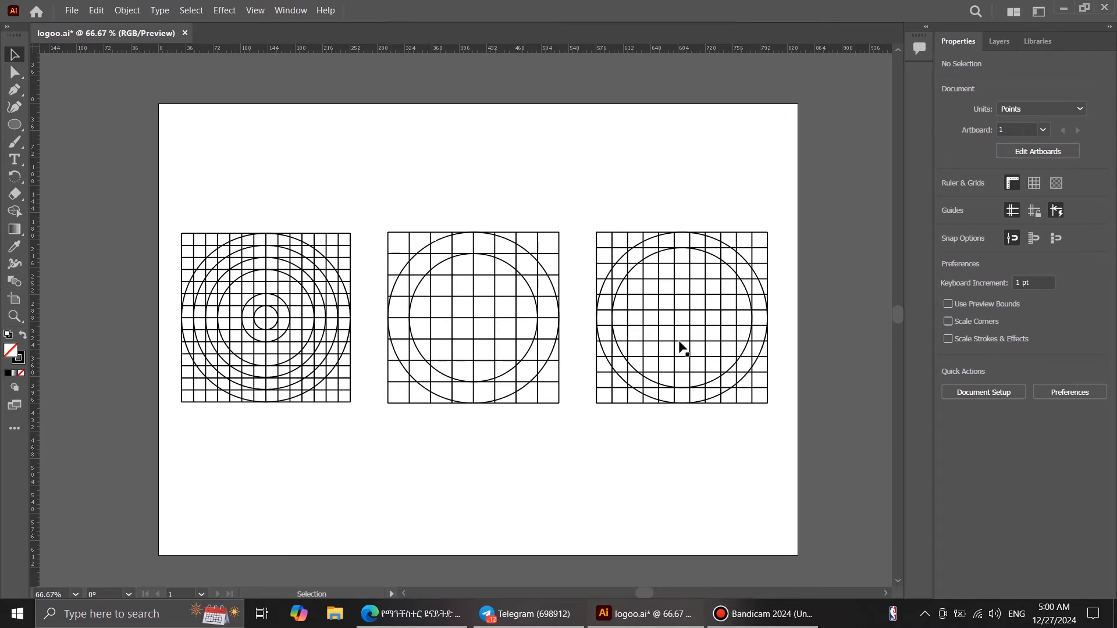
key(ctrl+plus)
key(ctrl+minus)
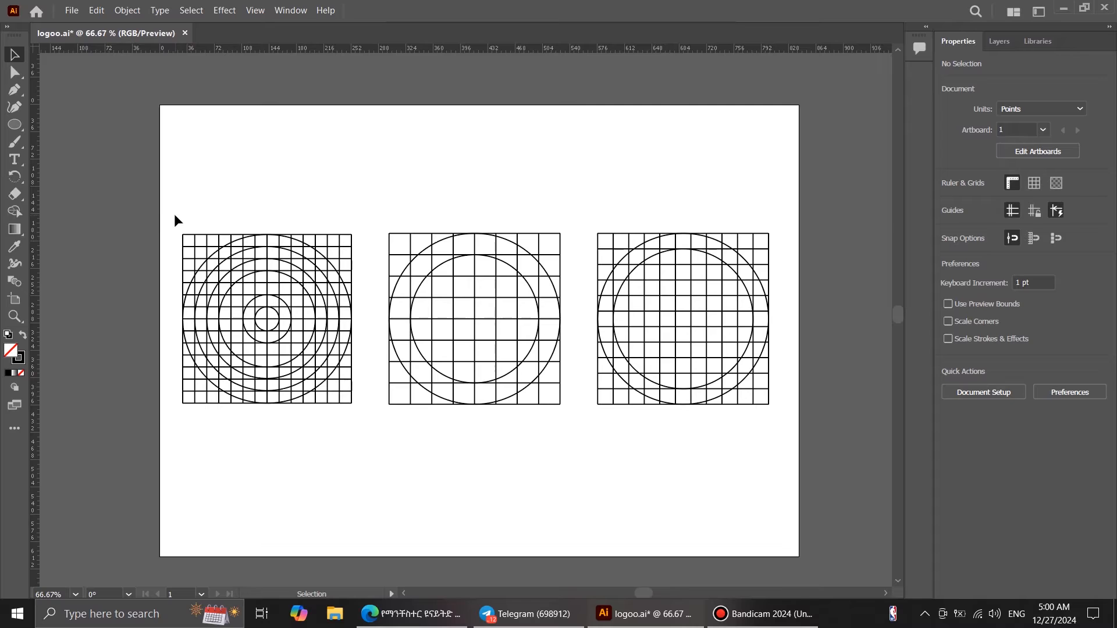
scroll(160, 250, up, 2)
drag(390, 410, 433, 332)
drag(225, 114, 670, 532)
click(14, 212)
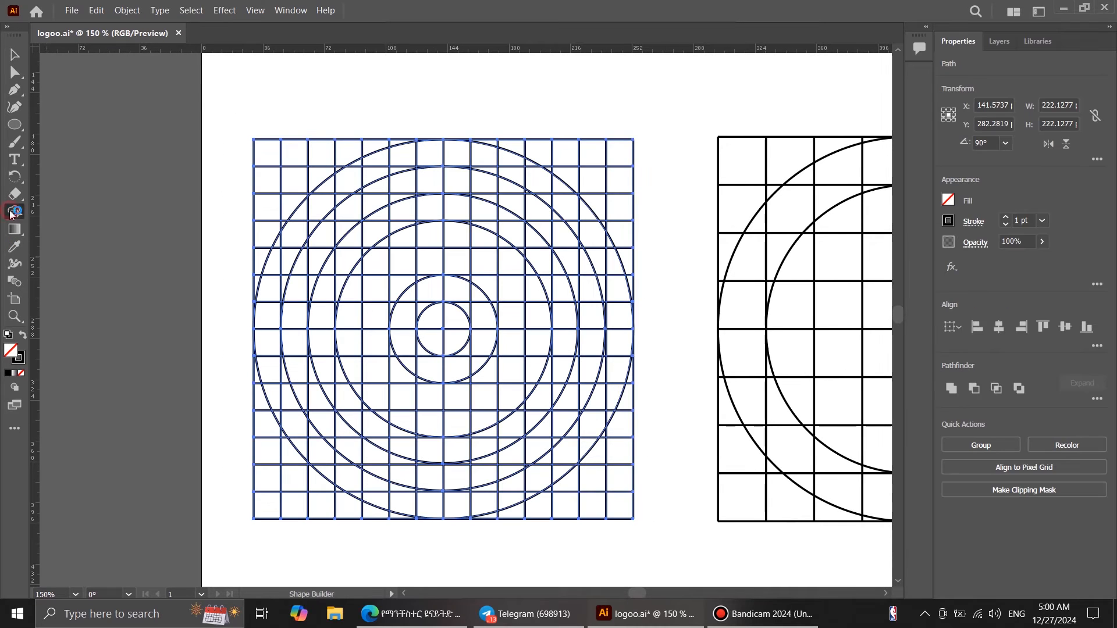
click(948, 200)
click(820, 254)
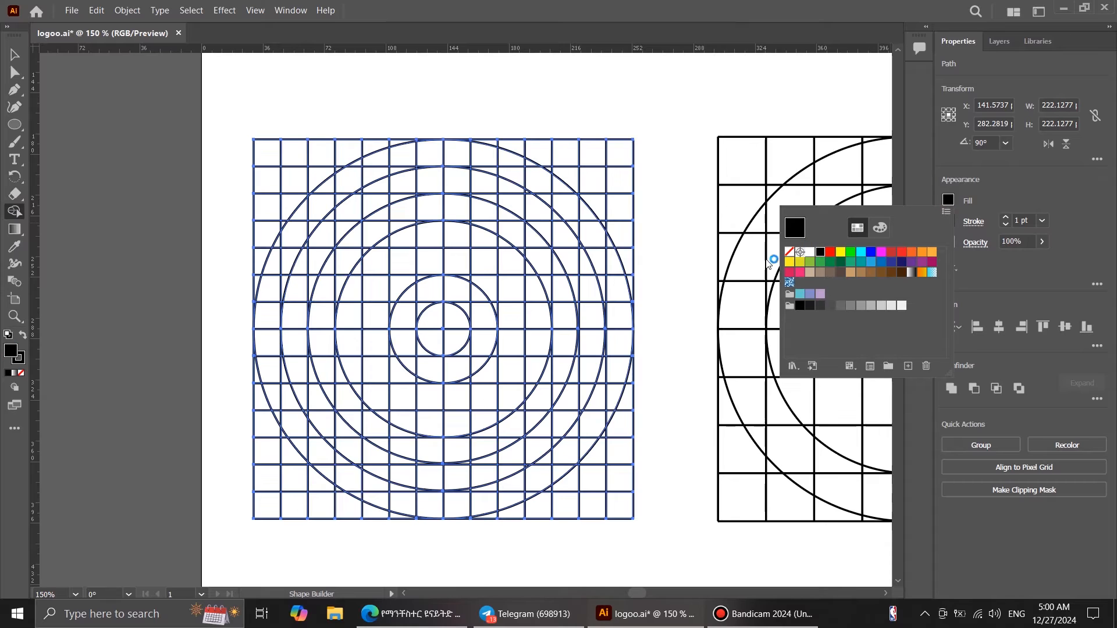
- Merge the left half of the outer ring, its upper and lower vertical bars and the lower-left inner arc into one black shape
click(399, 159)
drag(399, 155, 400, 228)
mouse_move(377, 158)
mouse_down()
mouse_move(328, 195)
mouse_move(277, 278)
mouse_move(277, 373)
mouse_move(322, 452)
mouse_up()
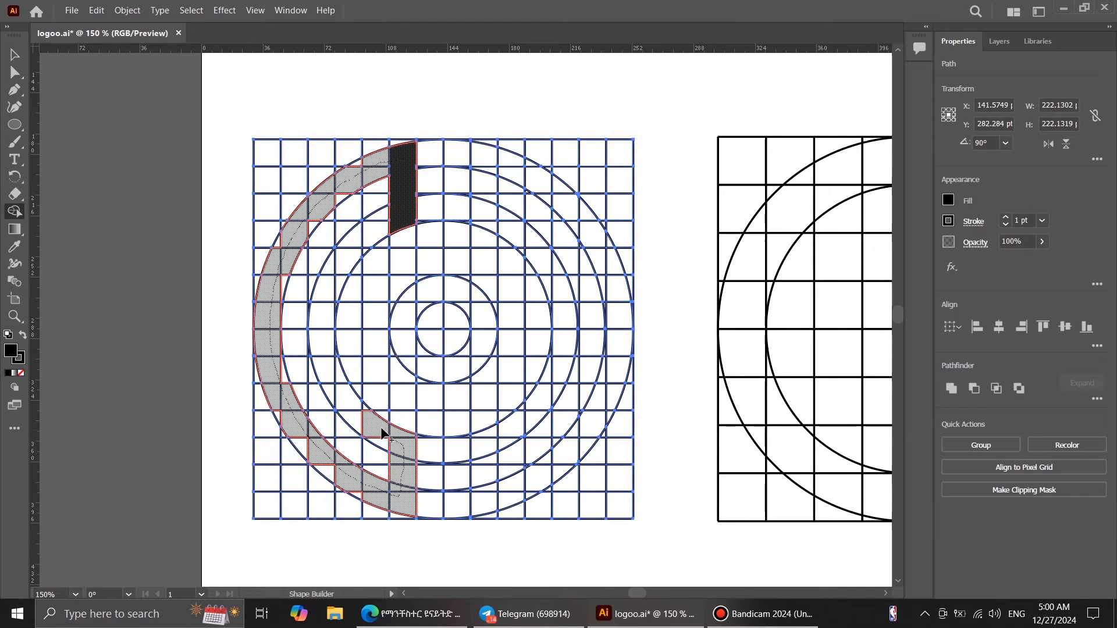
drag(389, 447, 389, 447)
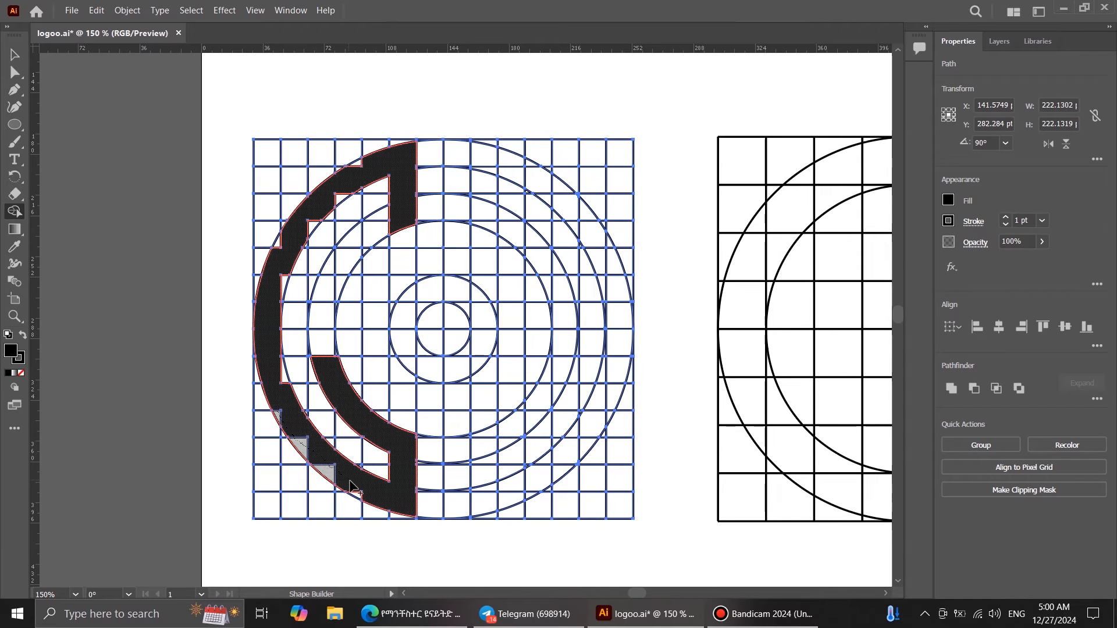
- Merge the leftover slivers into the left outer ring and add the upper-left inner arc to the black shape
drag(359, 502, 361, 501)
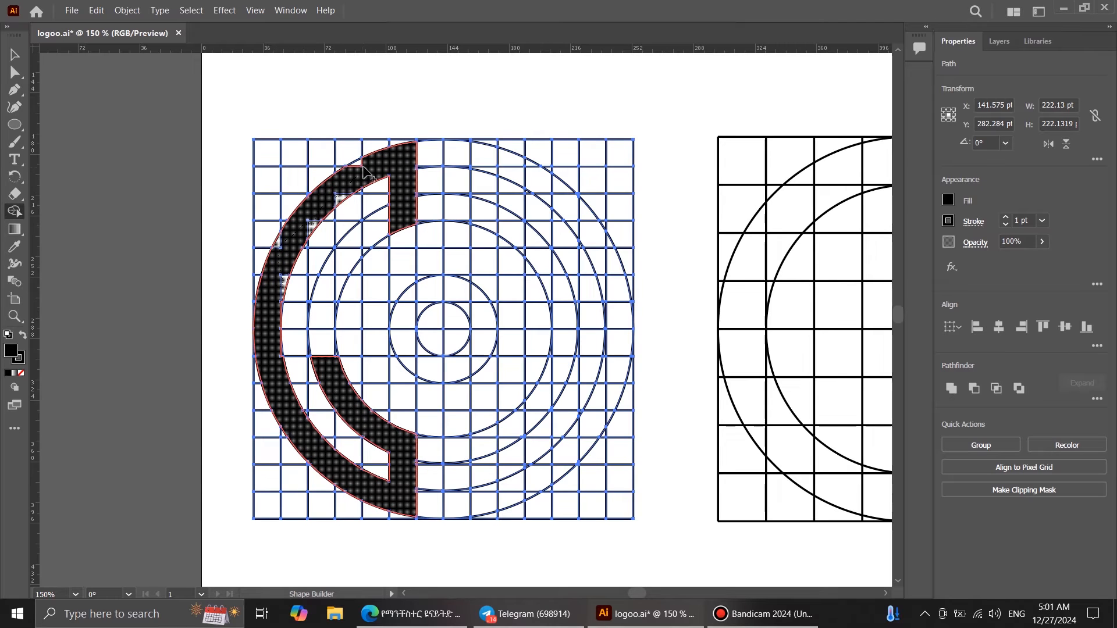
drag(358, 164, 358, 165)
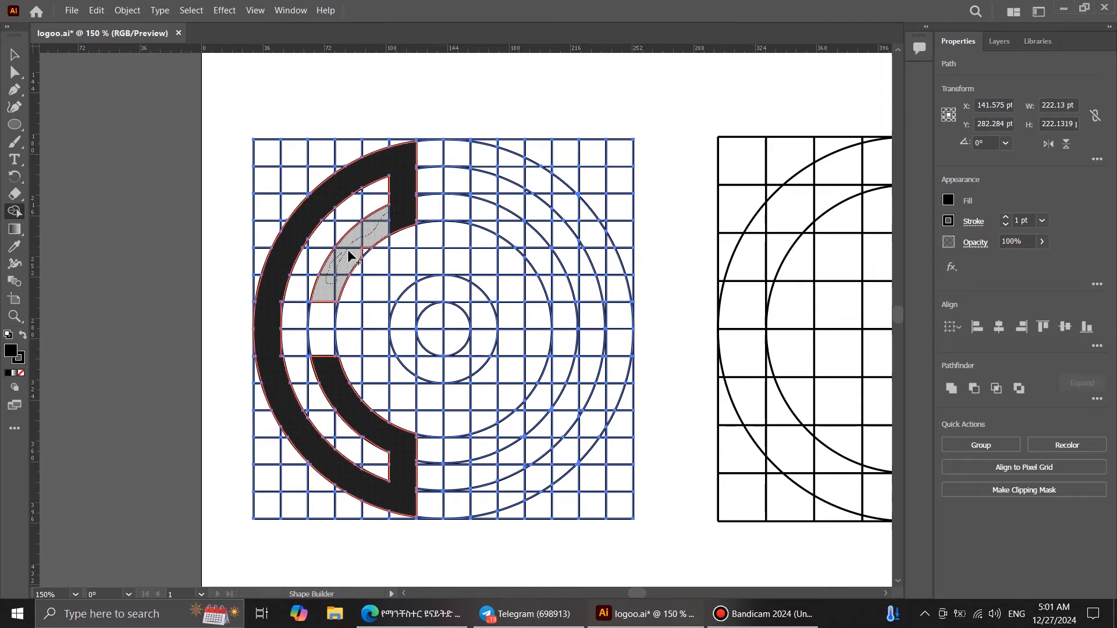
drag(367, 251, 368, 252)
- Merge the right half's vertical bars, outer ring and upper and lower inner arcs into black shapes mirroring the left half
drag(480, 184, 490, 231)
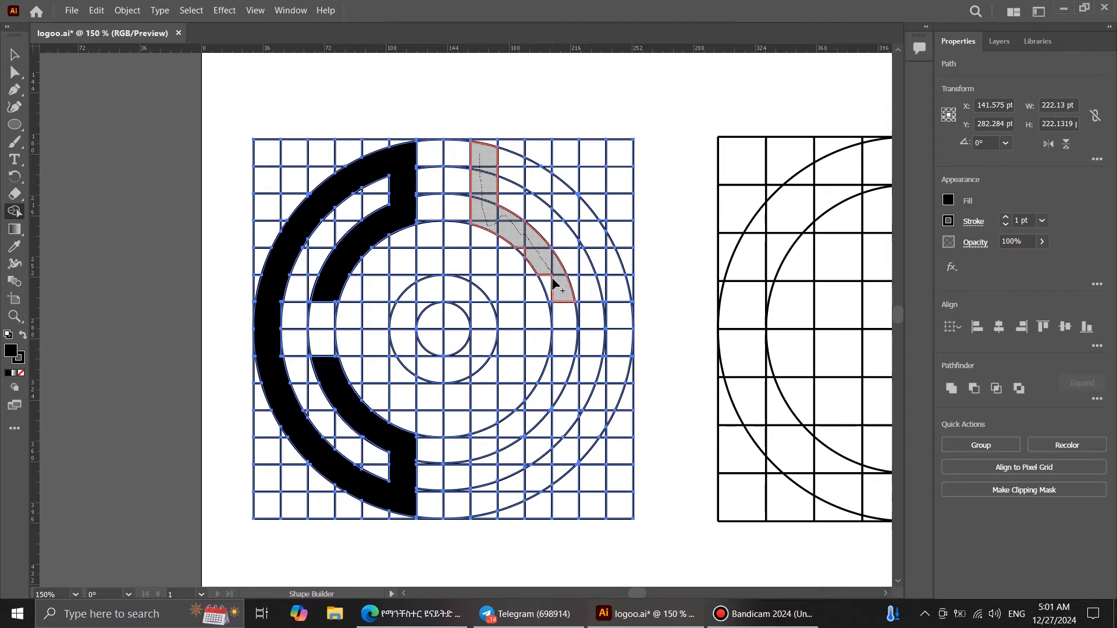
drag(531, 238, 531, 239)
mouse_move(498, 163)
mouse_down()
mouse_move(594, 235)
mouse_move(622, 361)
mouse_move(586, 433)
mouse_move(519, 487)
mouse_up()
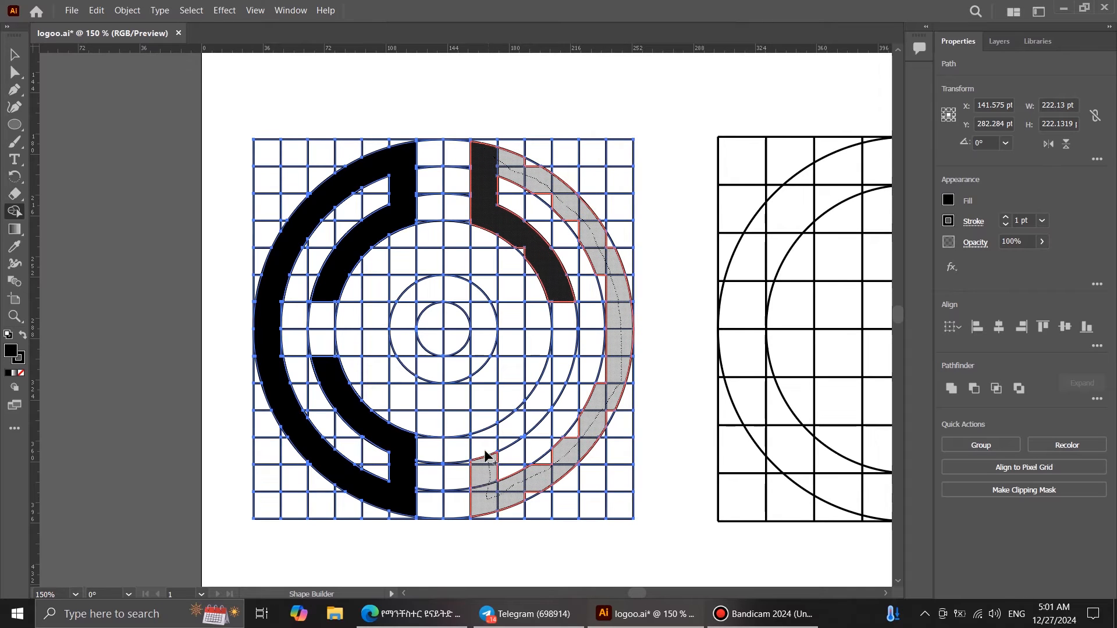
mouse_move(504, 442)
mouse_down()
mouse_move(557, 368)
mouse_move(527, 407)
mouse_up()
- Merge the band between the two innermost circles into one black ring at the mark's centre
mouse_move(451, 289)
mouse_down()
mouse_move(419, 294)
mouse_move(398, 340)
mouse_up()
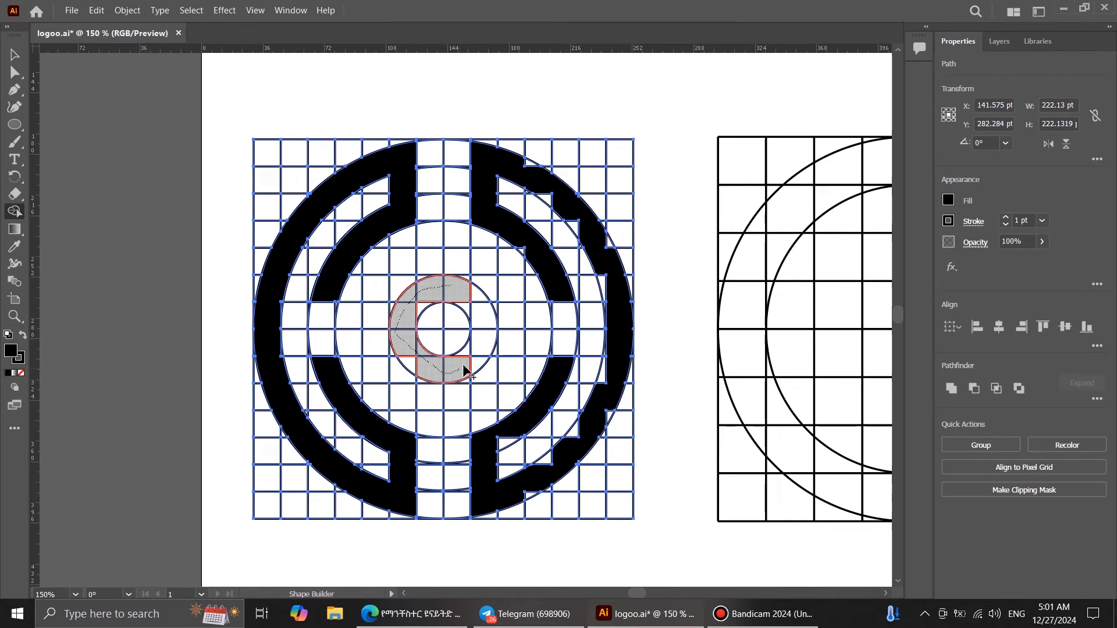
drag(469, 307, 474, 317)
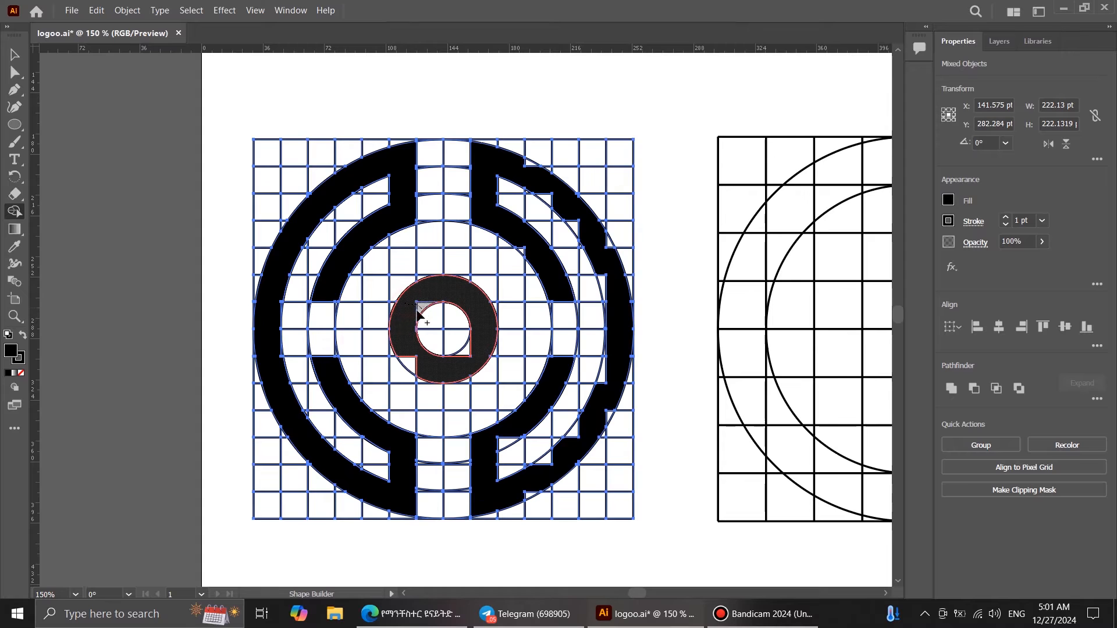
drag(488, 326, 491, 329)
- Absorb the leftover slivers along the right outer ring's edges into the black right half
mouse_move(526, 427)
mouse_down()
mouse_move(492, 450)
mouse_move(509, 483)
mouse_move(537, 476)
mouse_move(567, 446)
mouse_up()
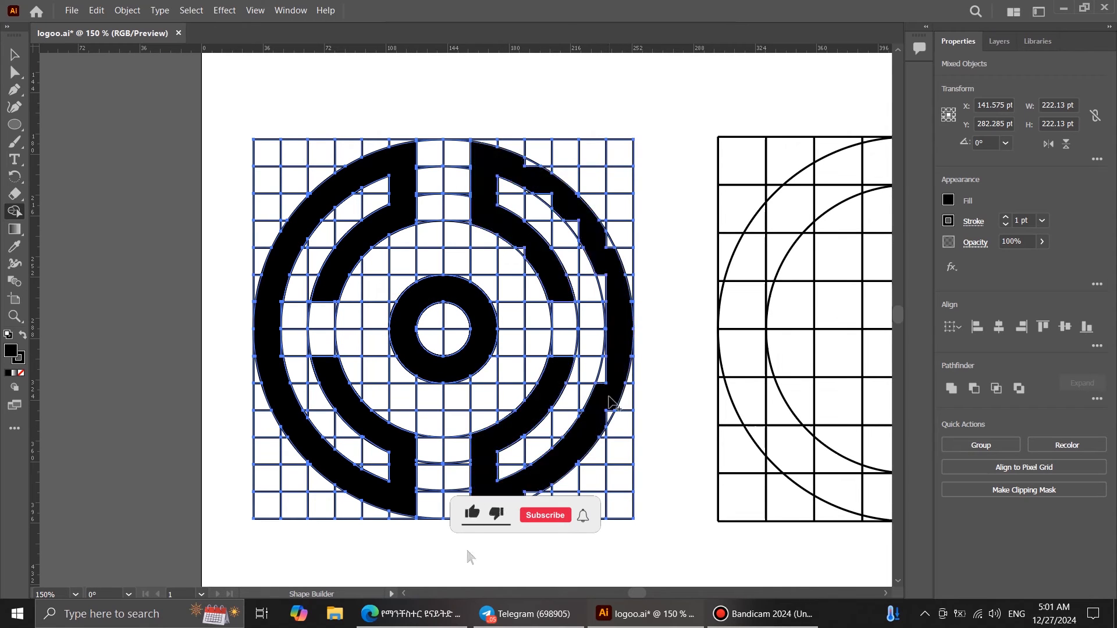
mouse_move(572, 220)
mouse_down()
mouse_move(544, 198)
mouse_move(528, 164)
mouse_up()
drag(602, 411, 609, 418)
drag(528, 486, 530, 495)
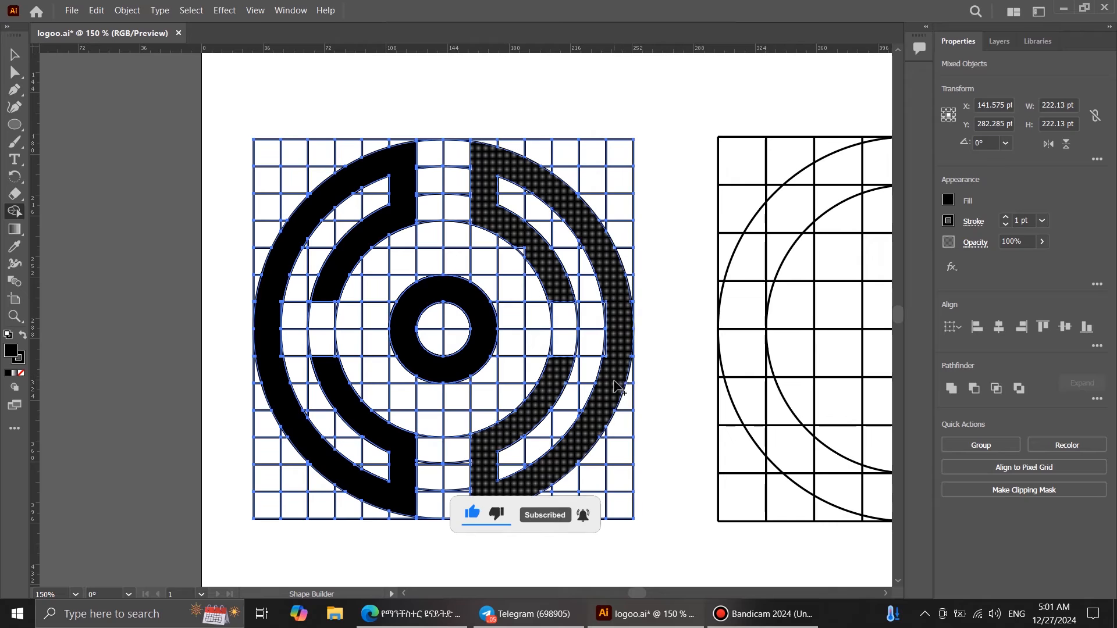
- Merge the remaining thin slivers along the inner curves of the right and left halves into their black shapes
scroll(616, 355, up, 4)
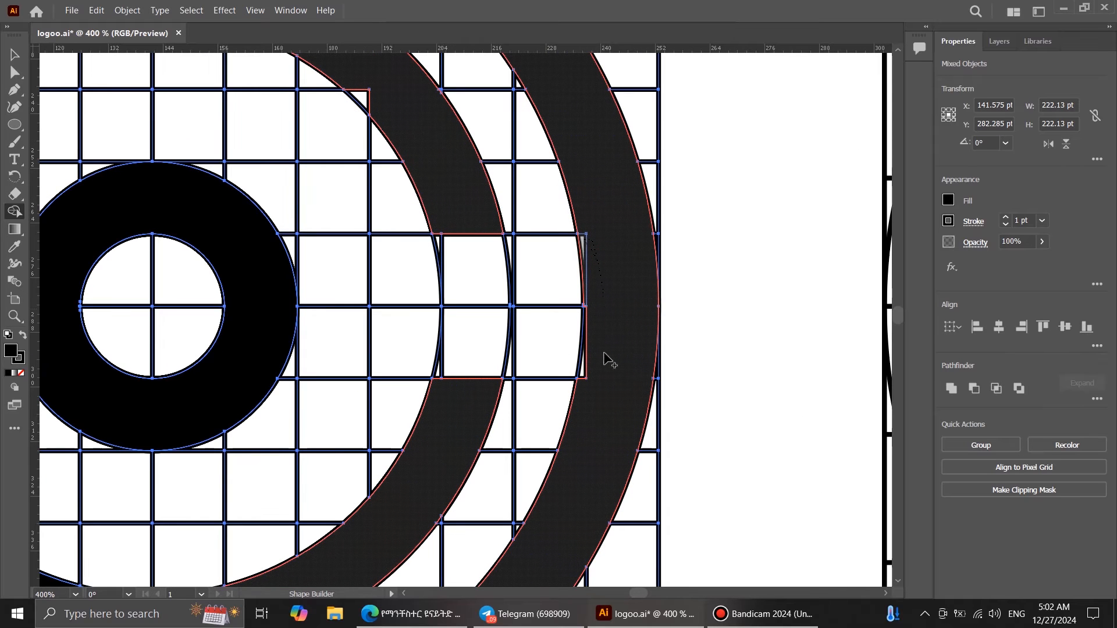
scroll(605, 349, down, 2)
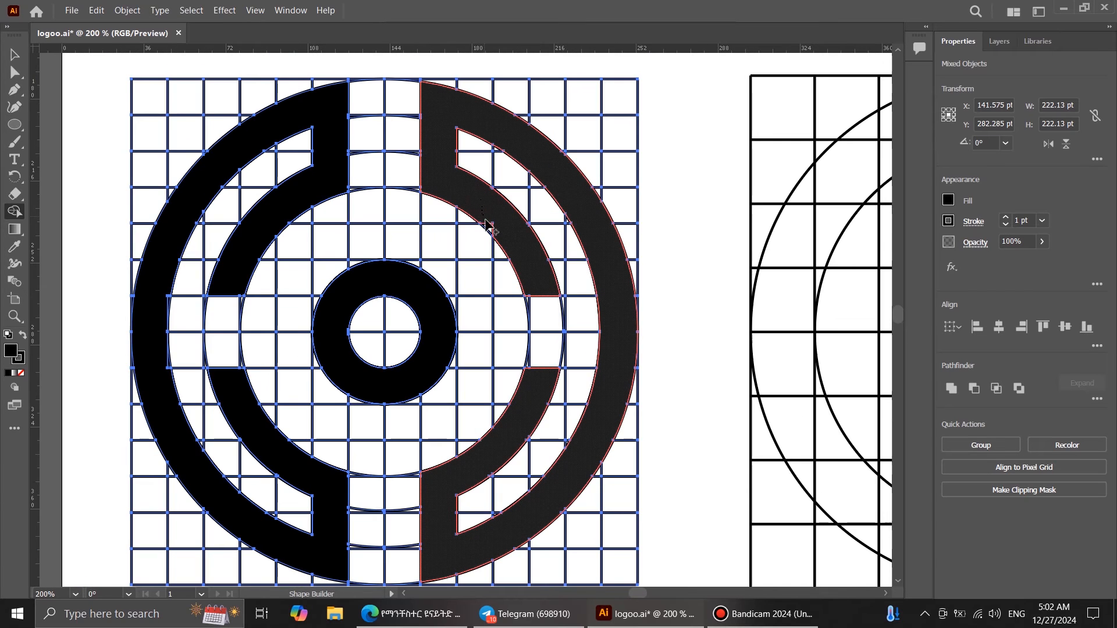
scroll(150, 291, up, 4)
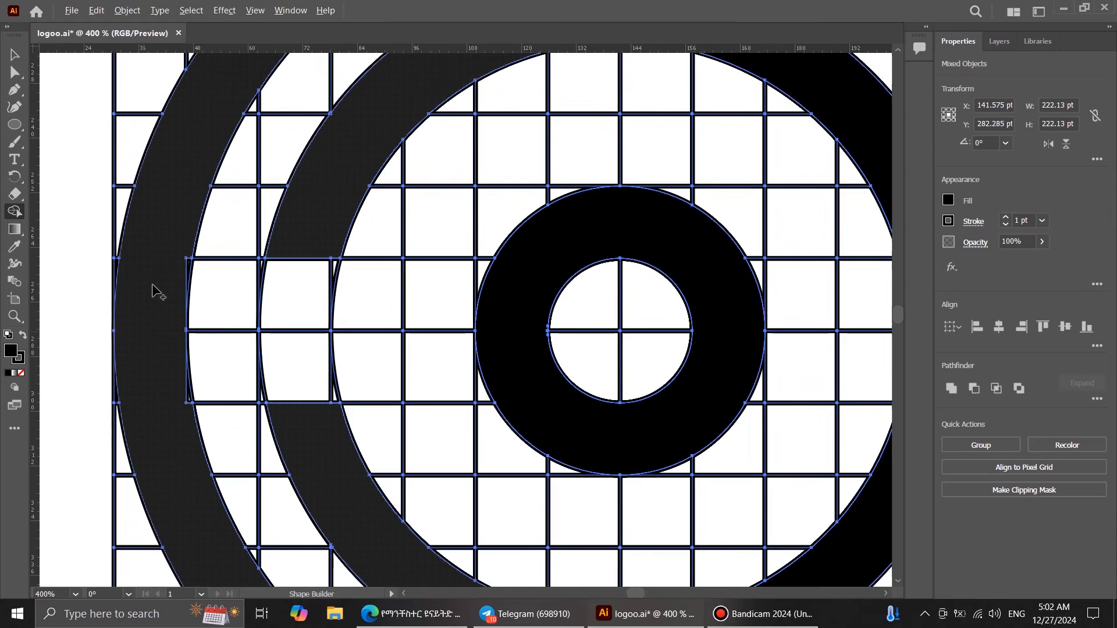
drag(187, 250, 229, 241)
drag(201, 515, 229, 510)
- Examine the upper and lower bars, arcs and ring edges of the first mark for unmerged slivers
scroll(275, 368, down, 5)
scroll(375, 207, up, 2)
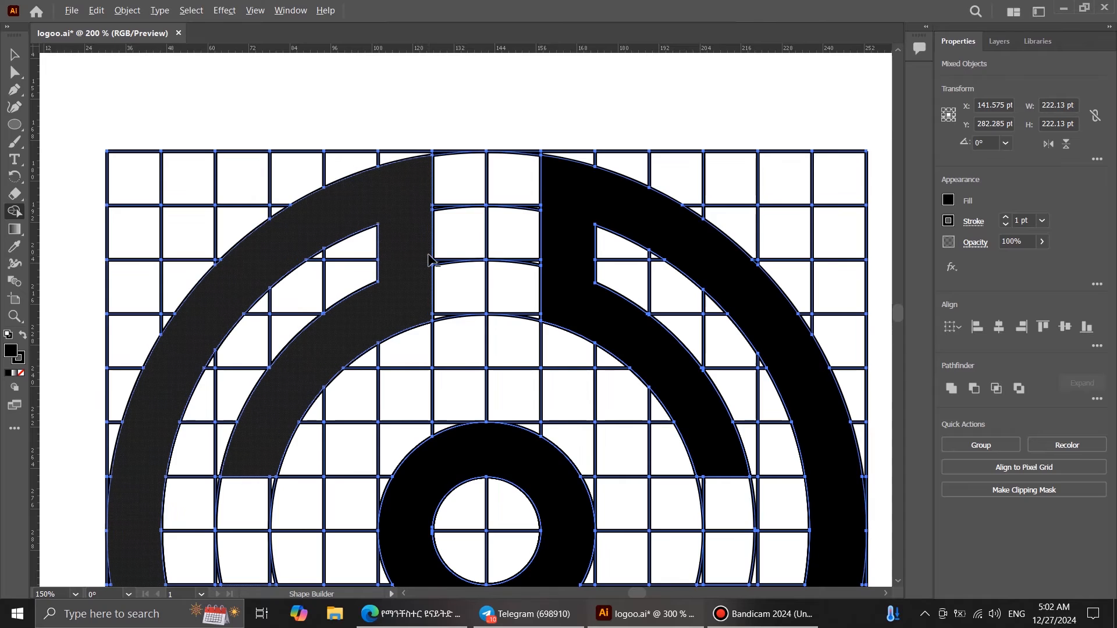
scroll(427, 254, down, 2)
scroll(491, 459, down, 1)
scroll(479, 516, up, 3)
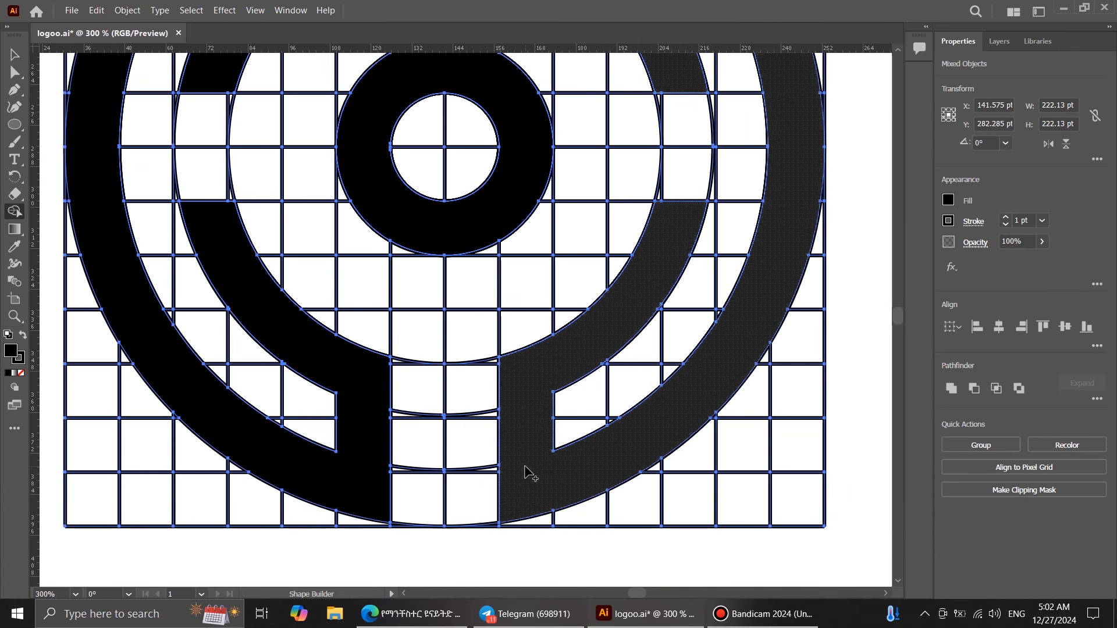
scroll(619, 363, up, 4)
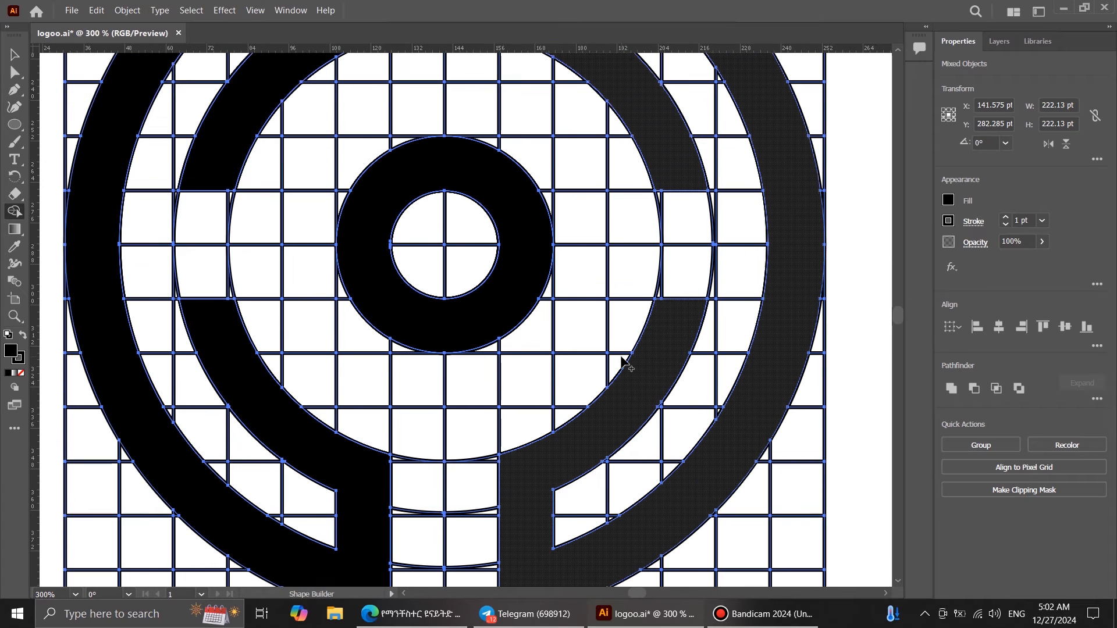
scroll(614, 359, up, 5)
scroll(586, 342, down, 4)
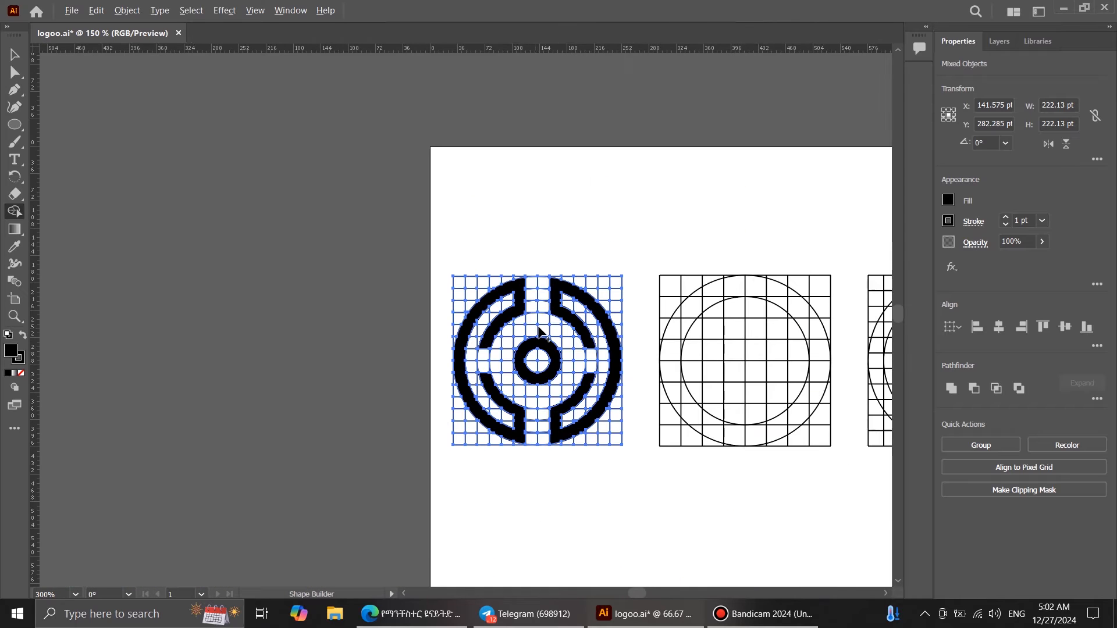
- Select the whole 8×8 grid with its two circles, activate the Shape Builder tool and set the fill to black
click(15, 55)
click(623, 182)
drag(774, 470, 577, 452)
scroll(577, 451, up, 2)
drag(312, 112, 742, 551)
click(14, 211)
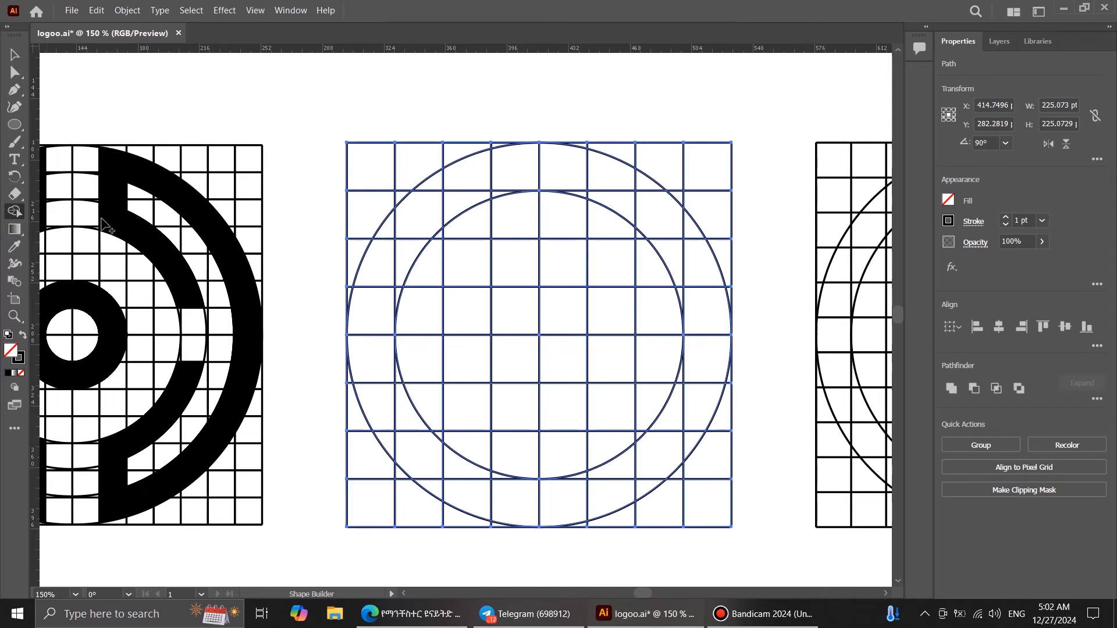
click(947, 200)
click(820, 253)
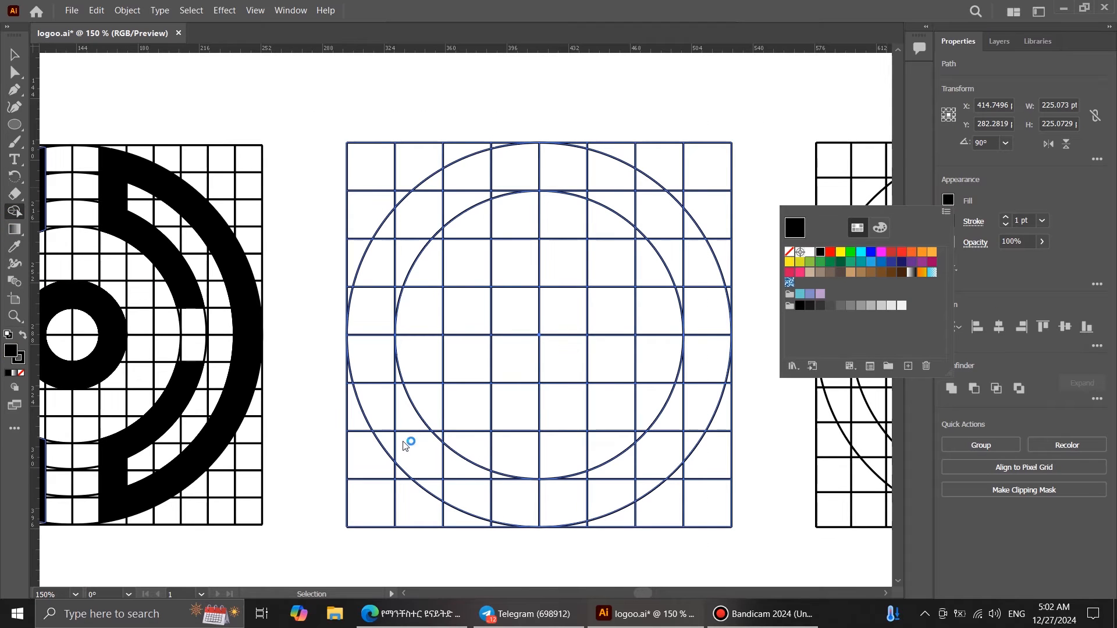
- Merge the left ring segment, the third-column vertical bar, the crossbar and the bordering slivers into a black letter A
mouse_move(385, 445)
mouse_down()
mouse_move(379, 357)
mouse_move(404, 239)
mouse_move(469, 183)
mouse_move(463, 496)
mouse_up()
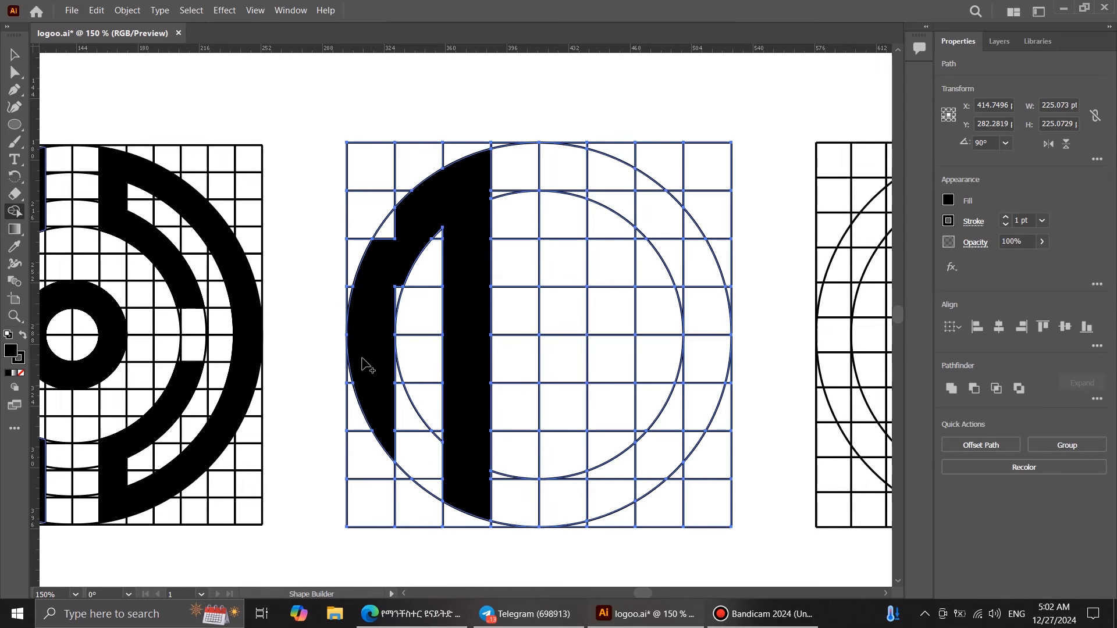
drag(449, 367, 451, 368)
drag(411, 213, 400, 291)
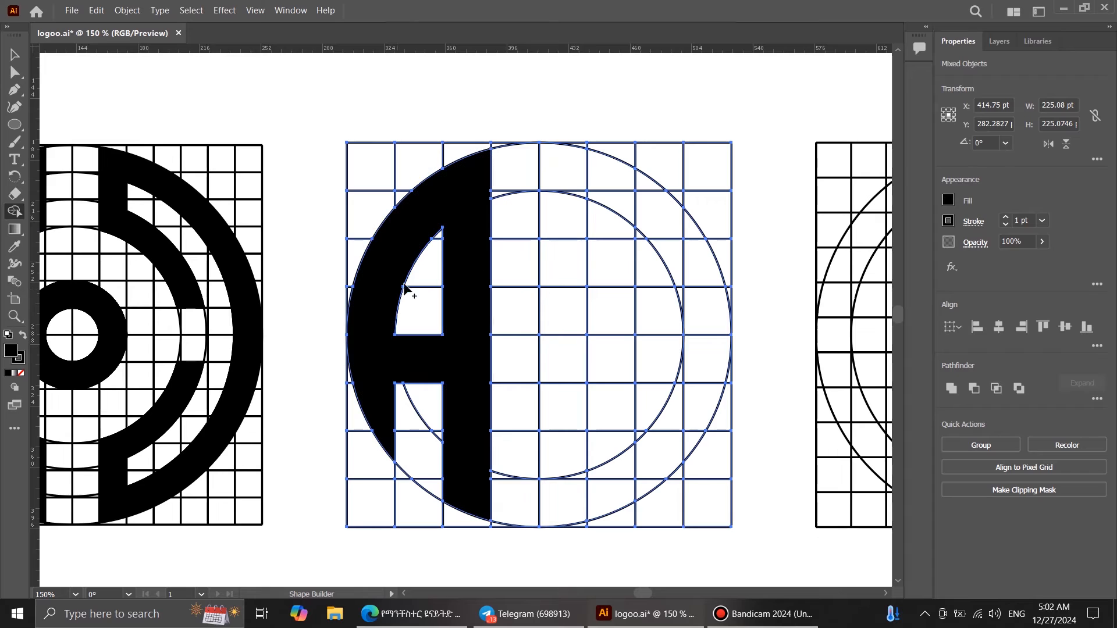
- Merge the fifth-column vertical bar, the right half of the ring and its edge slivers into a black letter D
mouse_move(565, 169)
mouse_down()
mouse_move(566, 357)
mouse_move(588, 506)
mouse_move(698, 401)
mouse_move(660, 229)
mouse_move(578, 169)
mouse_move(623, 189)
mouse_up()
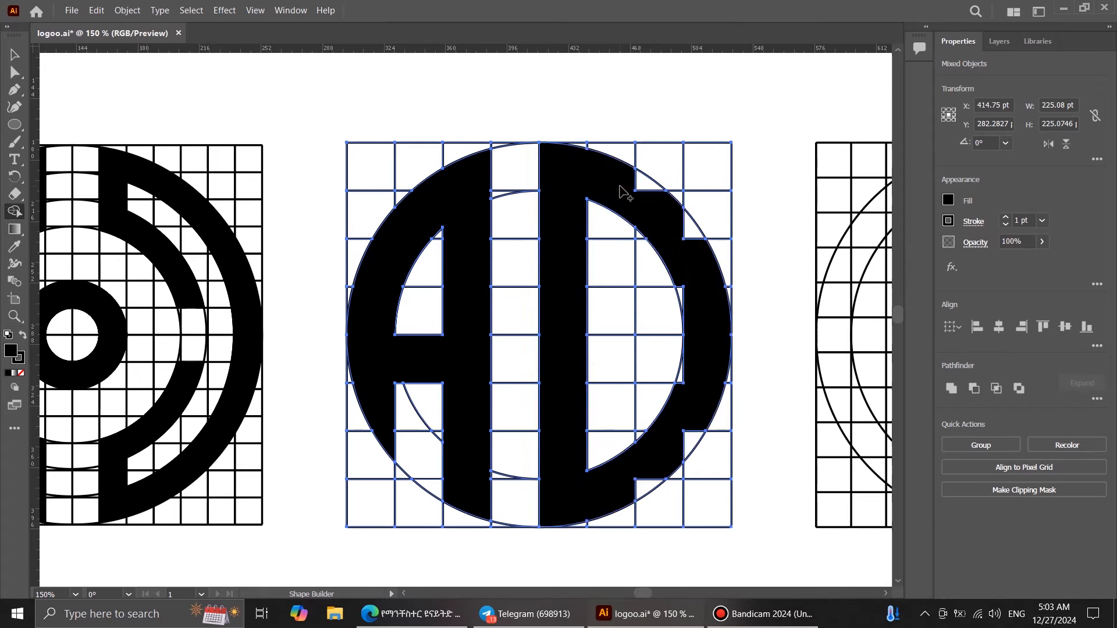
drag(684, 384, 676, 376)
key(ctrl+z)
mouse_move(645, 186)
mouse_down()
mouse_move(696, 304)
mouse_move(687, 300)
mouse_up()
drag(694, 392, 701, 419)
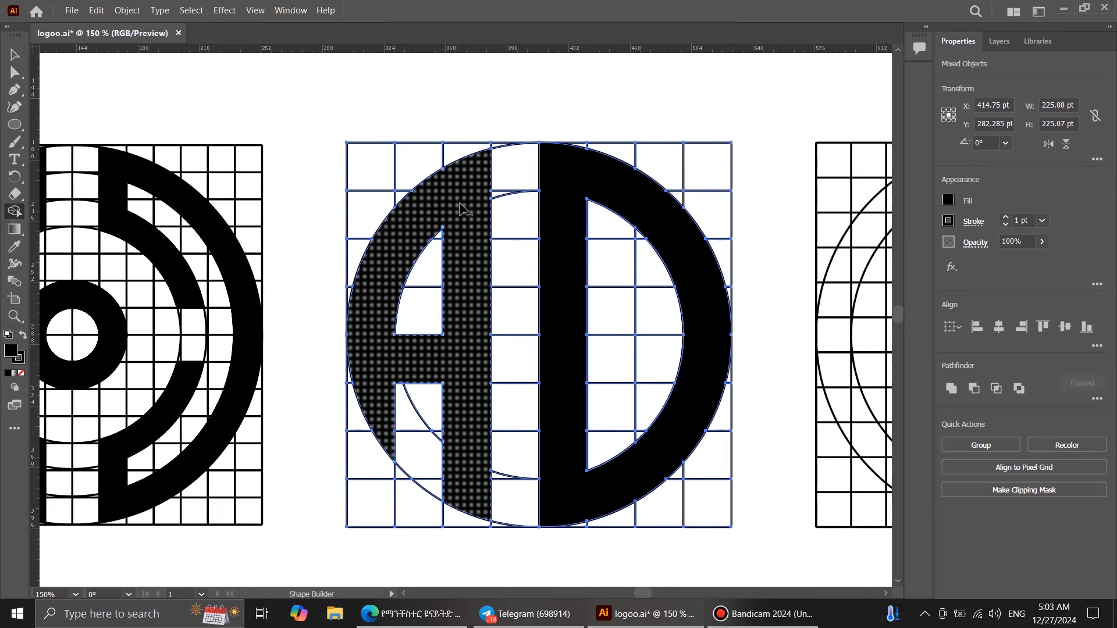
- Examine the edges of the black A and D shapes for unmerged slivers
scroll(448, 215, up, 3)
scroll(503, 212, down, 3)
scroll(493, 459, up, 1)
scroll(491, 460, down, 3)
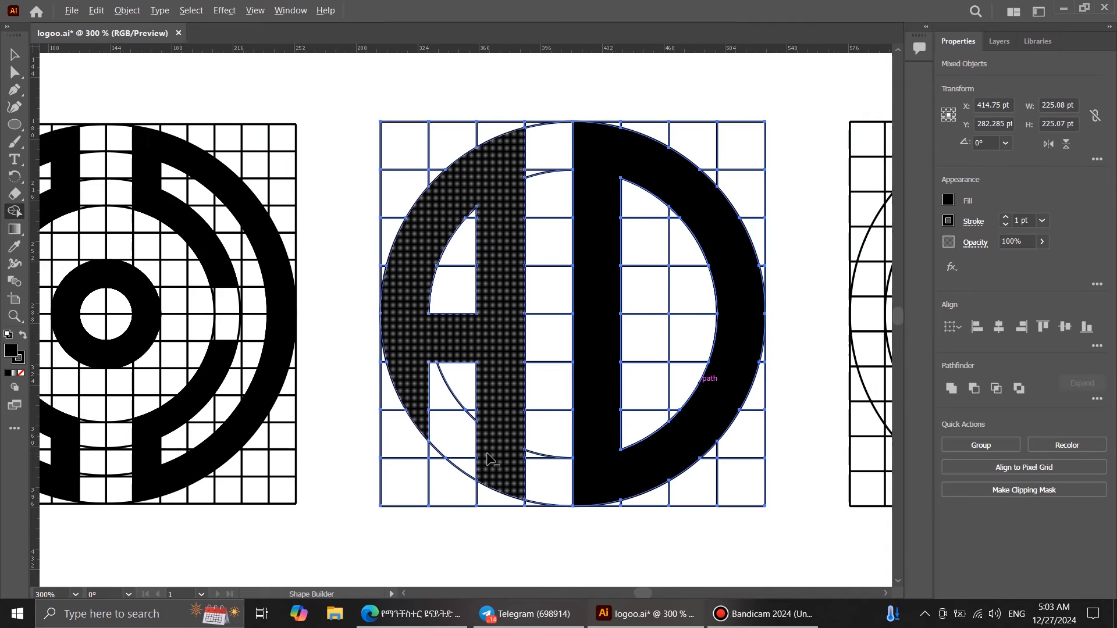
scroll(518, 249, up, 3)
scroll(518, 250, down, 2)
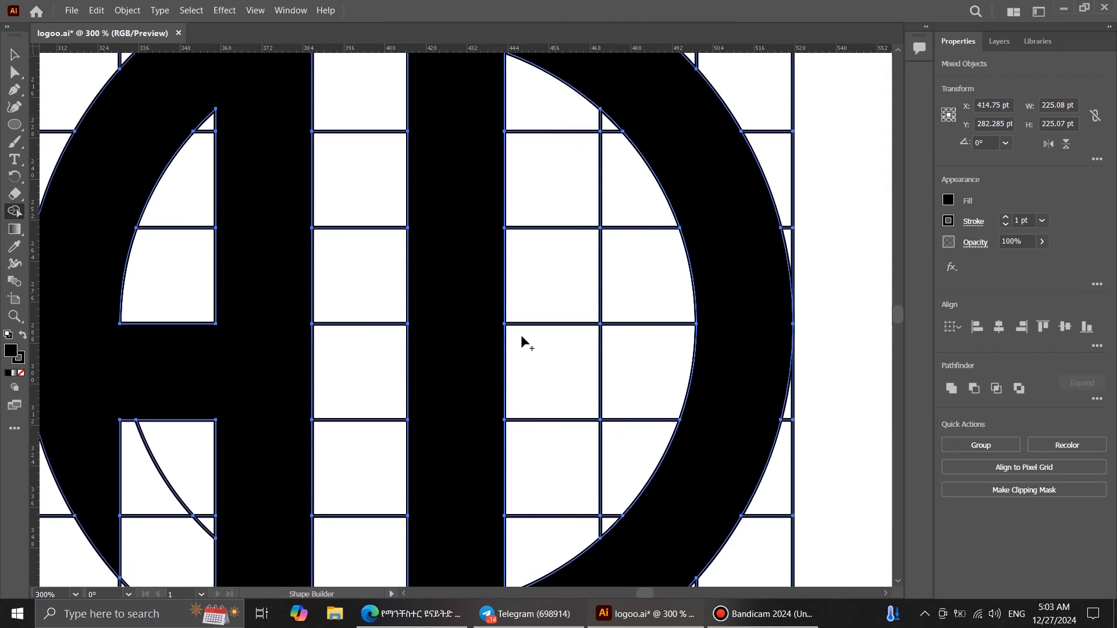
scroll(521, 334, up, 3)
scroll(518, 427, down, 3)
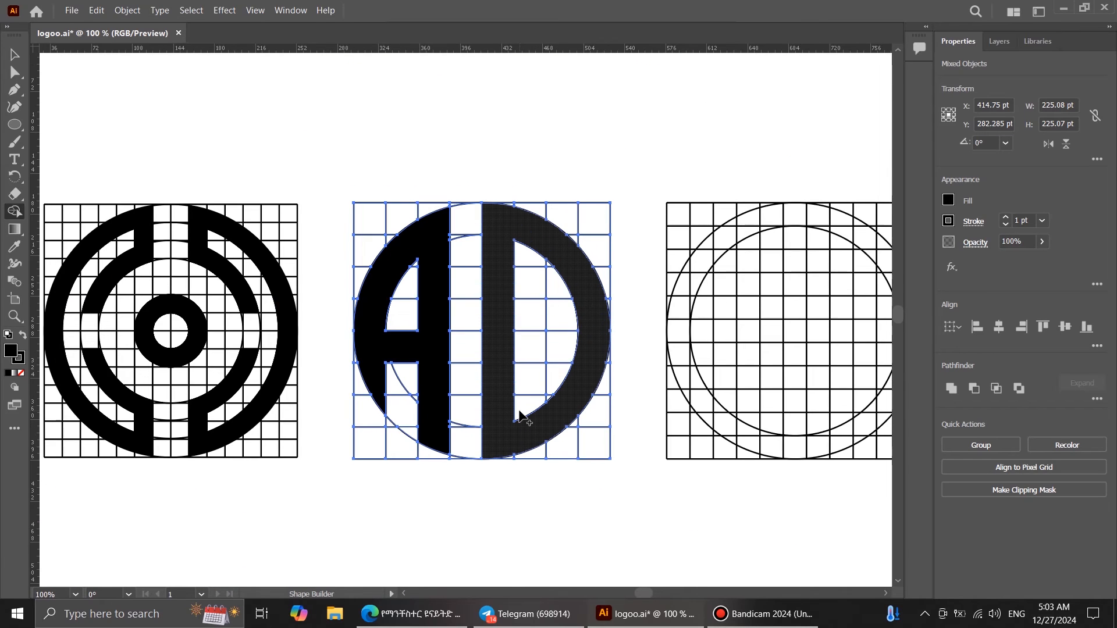
- Select the whole 11×11 grid with its two circles, activate the Shape Builder tool and set the fill to black
key(v)
click(411, 128)
drag(686, 520, 440, 527)
scroll(456, 409, up, 1)
drag(380, 88, 820, 538)
key(shift+m)
click(948, 200)
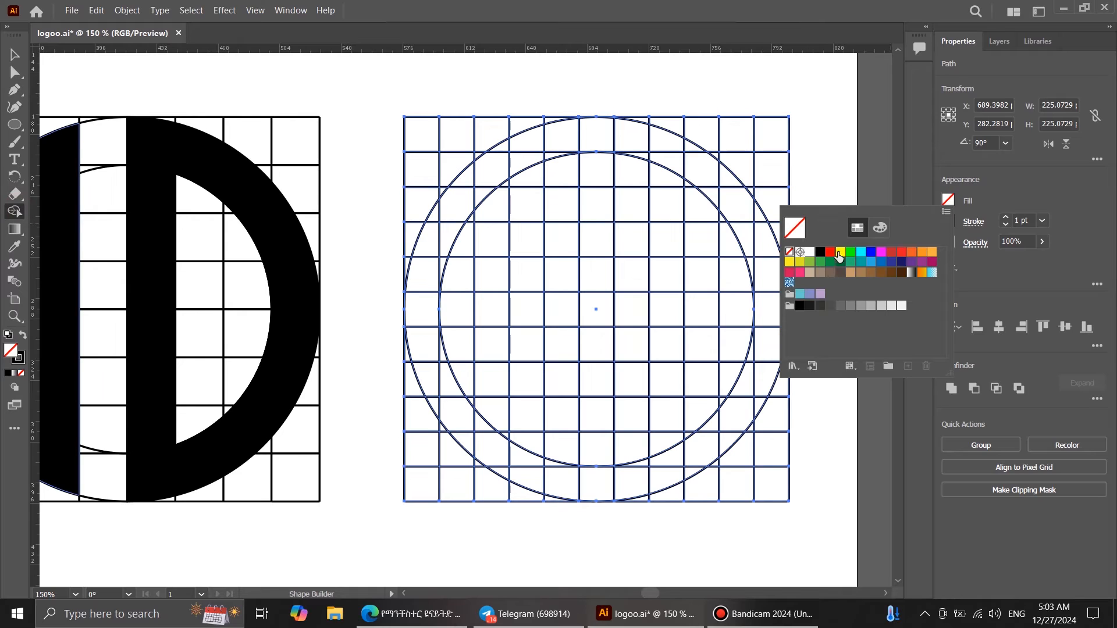
click(820, 253)
- Merge the left ring segment with its slivers and the upper and lower third-column stubs into a black letter C
mouse_move(447, 188)
mouse_down()
mouse_move(456, 194)
mouse_move(420, 283)
mouse_up()
mouse_move(438, 384)
mouse_down()
mouse_move(482, 437)
mouse_move(494, 386)
mouse_move(479, 456)
mouse_move(474, 448)
mouse_move(500, 460)
mouse_up()
mouse_move(500, 458)
mouse_down()
mouse_move(503, 472)
mouse_move(504, 435)
mouse_up()
drag(446, 414, 434, 406)
mouse_move(440, 223)
mouse_down()
mouse_move(505, 148)
mouse_move(493, 164)
mouse_move(495, 241)
mouse_up()
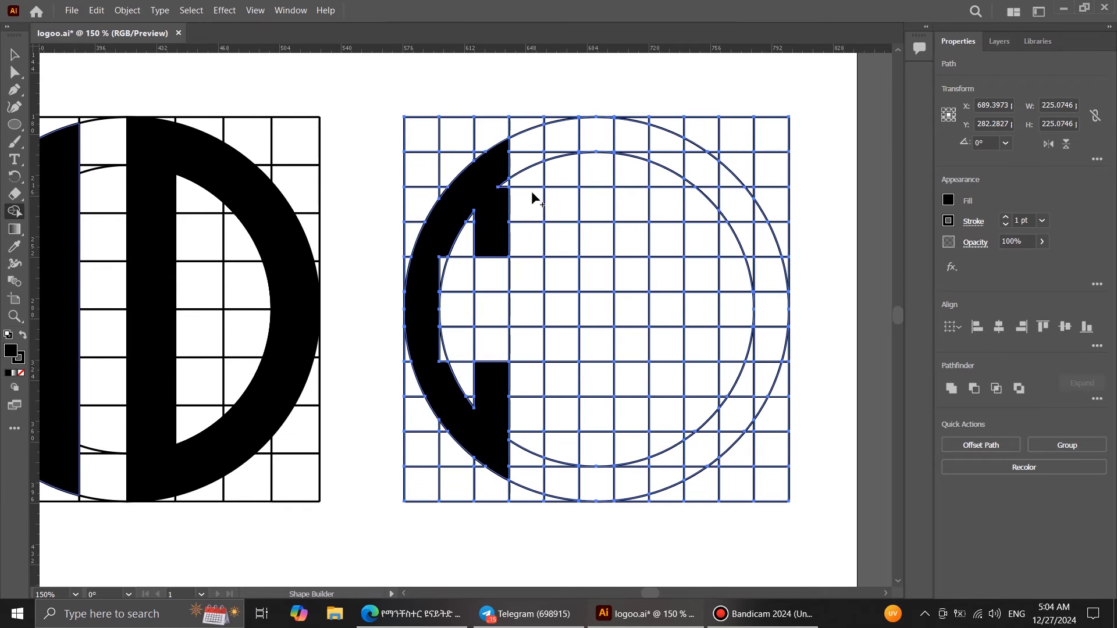
- Merge the fifth- and seventh-column vertical bars and the middle crossbar cell into a black letter H
drag(571, 144, 560, 432)
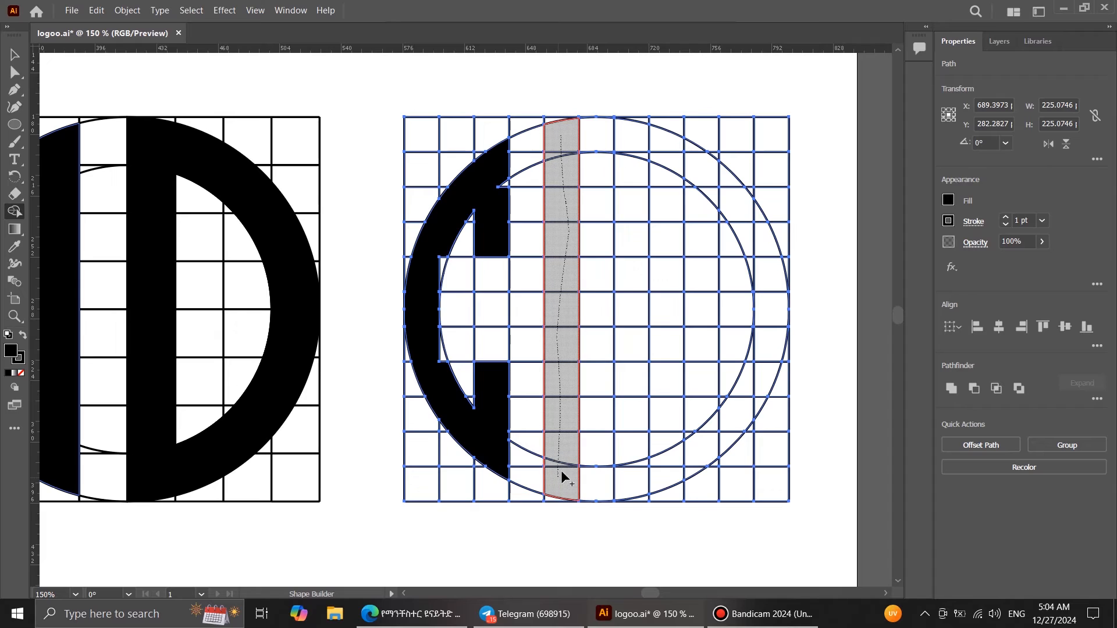
drag(562, 477, 562, 479)
drag(628, 130, 633, 498)
drag(563, 324, 640, 323)
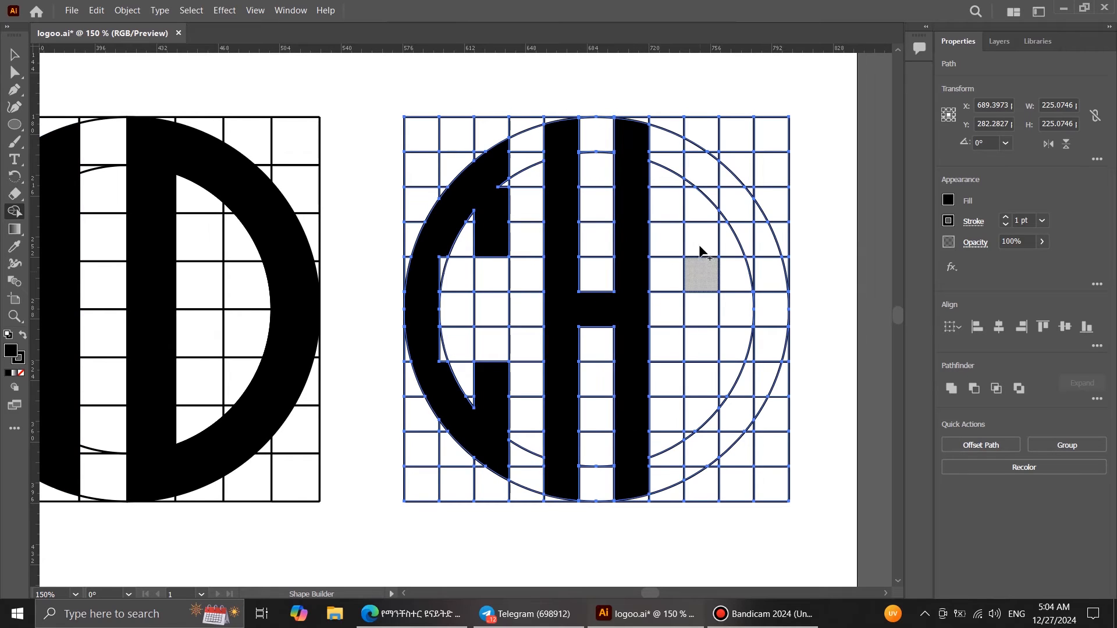
- Merge the ninth-column bar and right ring segment into a black letter D, and absorb the slivers along the inner curves
mouse_move(706, 232)
mouse_down()
mouse_move(692, 475)
mouse_move(739, 428)
mouse_move(775, 335)
mouse_move(766, 260)
mouse_move(721, 179)
mouse_up()
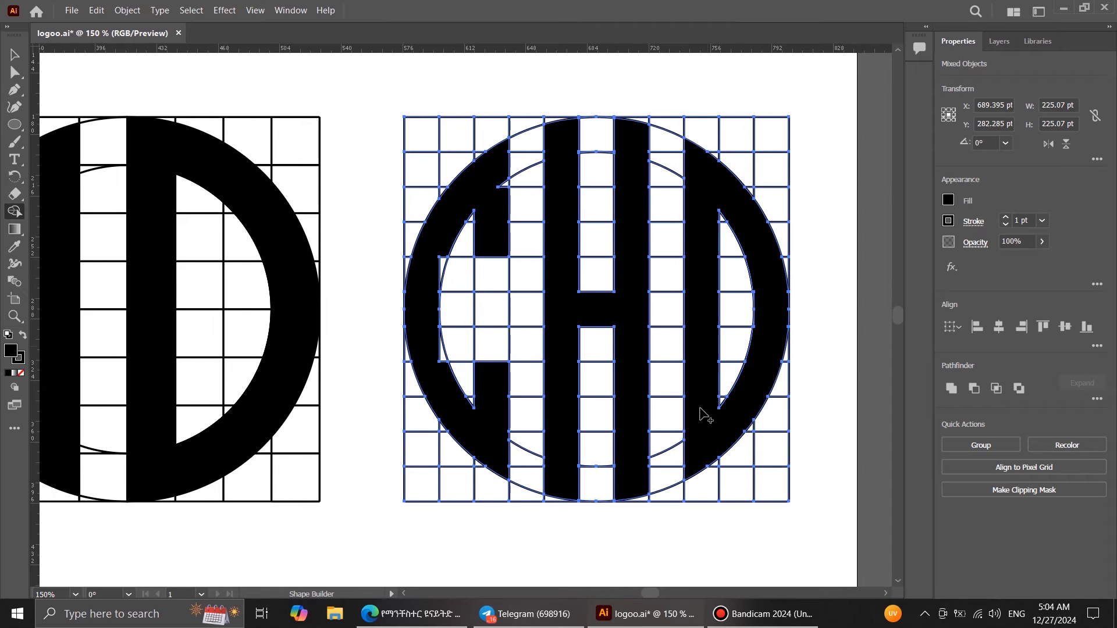
scroll(498, 181, up, 2)
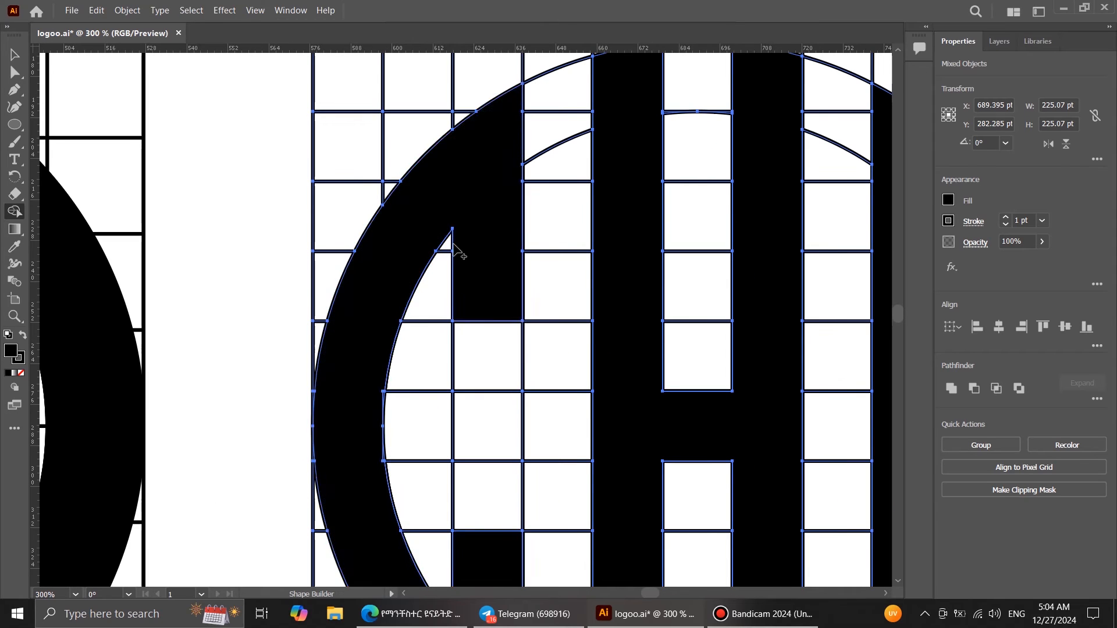
scroll(456, 262, down, 5)
scroll(557, 333, up, 6)
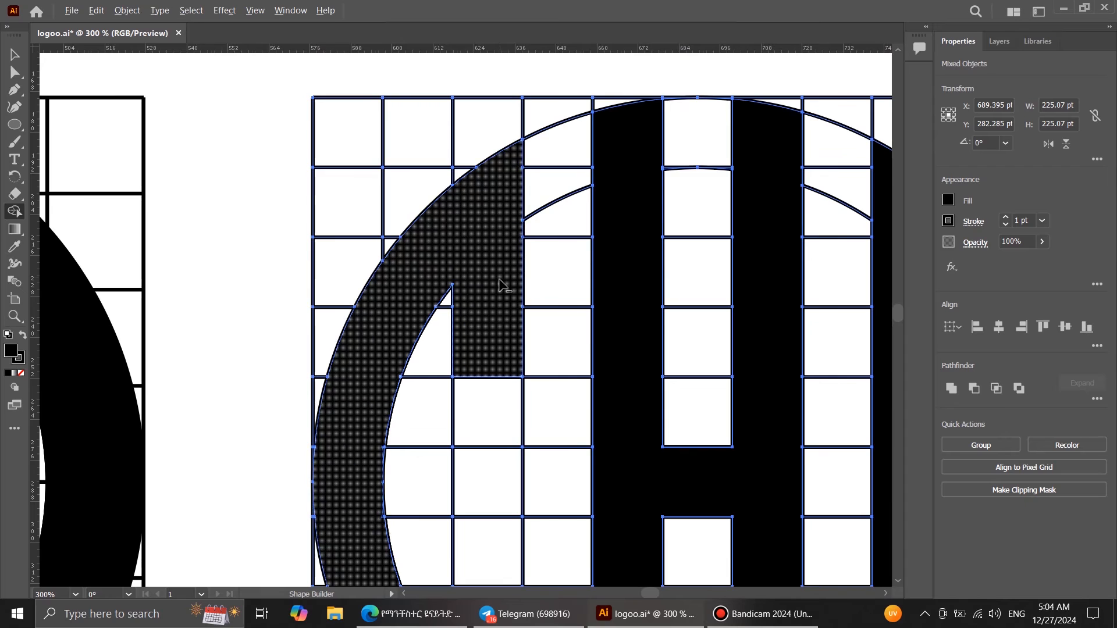
scroll(500, 283, down, 3)
scroll(651, 371, up, 2)
scroll(657, 187, up, 4)
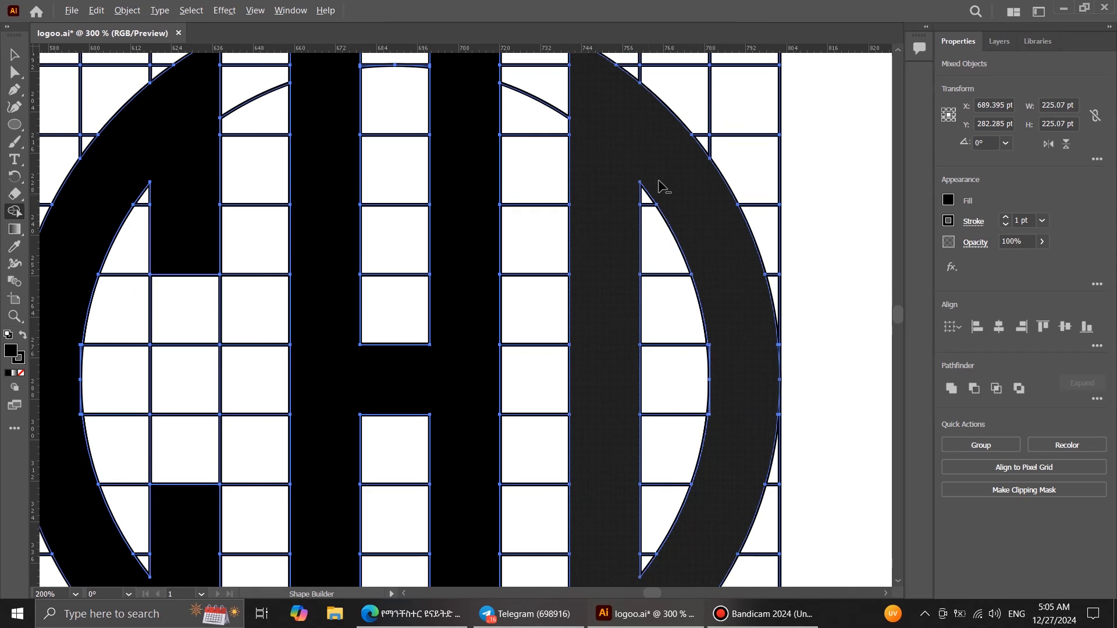
scroll(534, 178, down, 7)
click(784, 284)
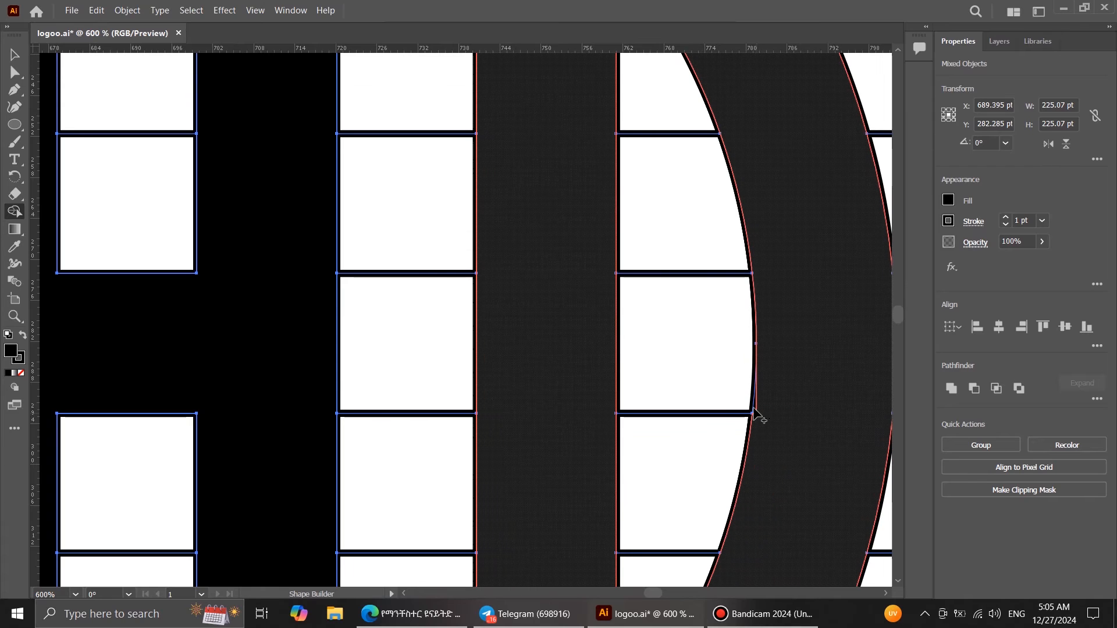
- Examine the edges and lower ends of the black C, H and D shapes for unmerged slivers
scroll(650, 360, down, 1)
scroll(646, 359, up, 3)
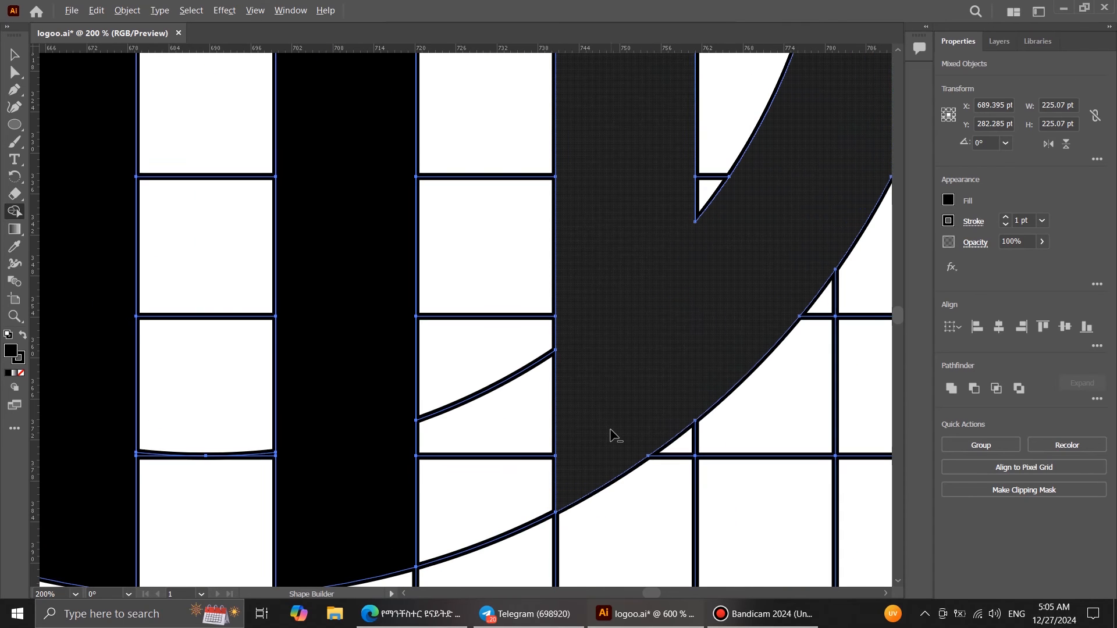
scroll(645, 375, up, 1)
scroll(645, 375, down, 1)
scroll(416, 470, up, 1)
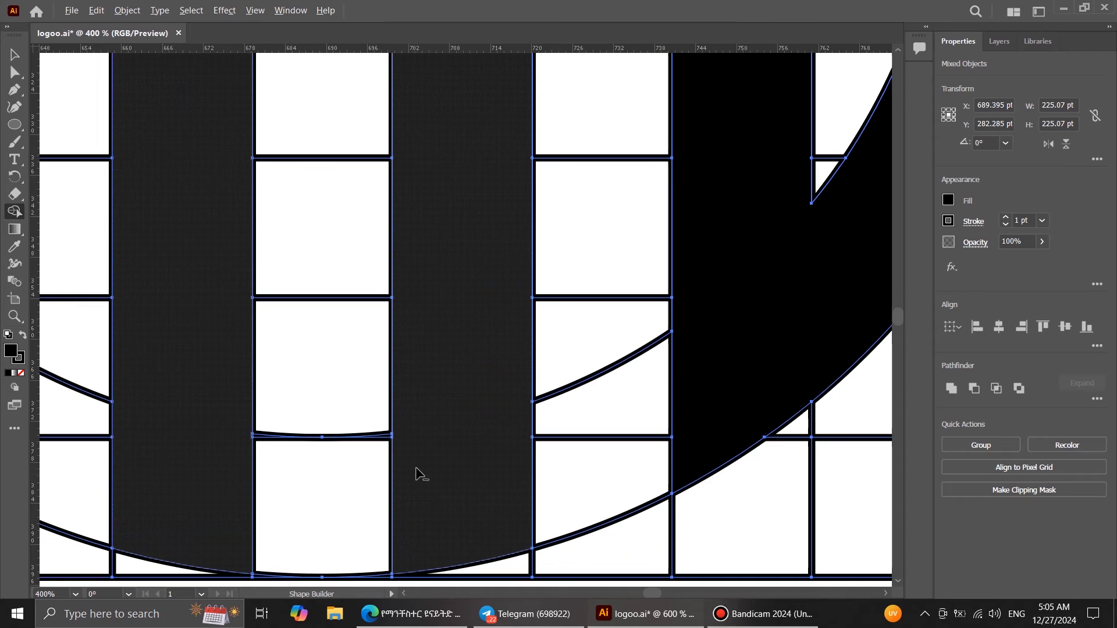
scroll(440, 440, down, 2)
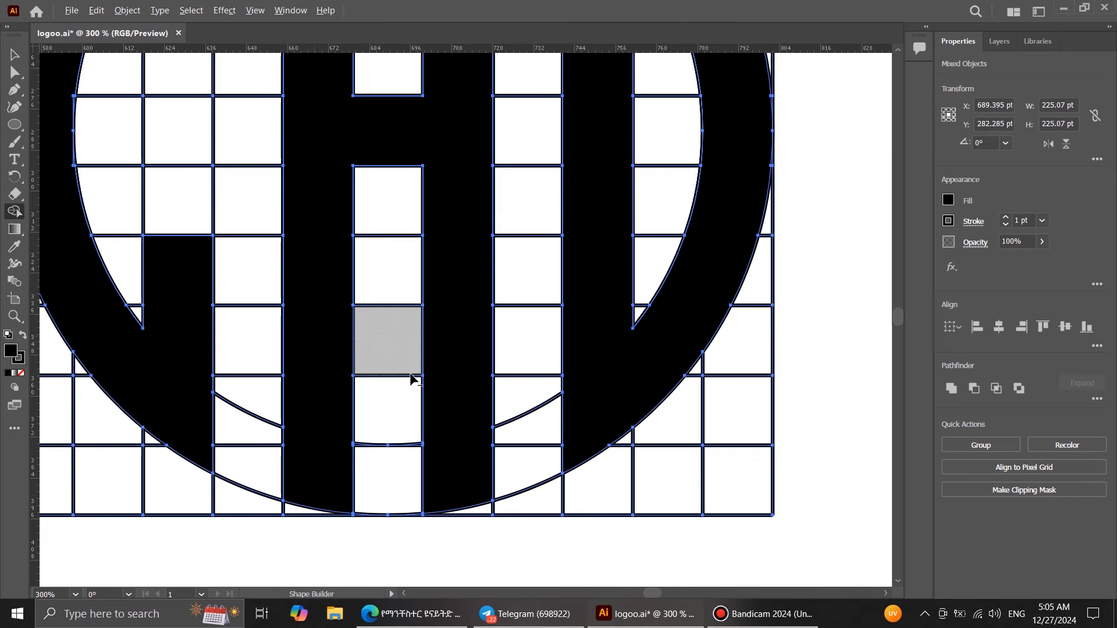
scroll(411, 374, down, 1)
scroll(427, 374, up, 3)
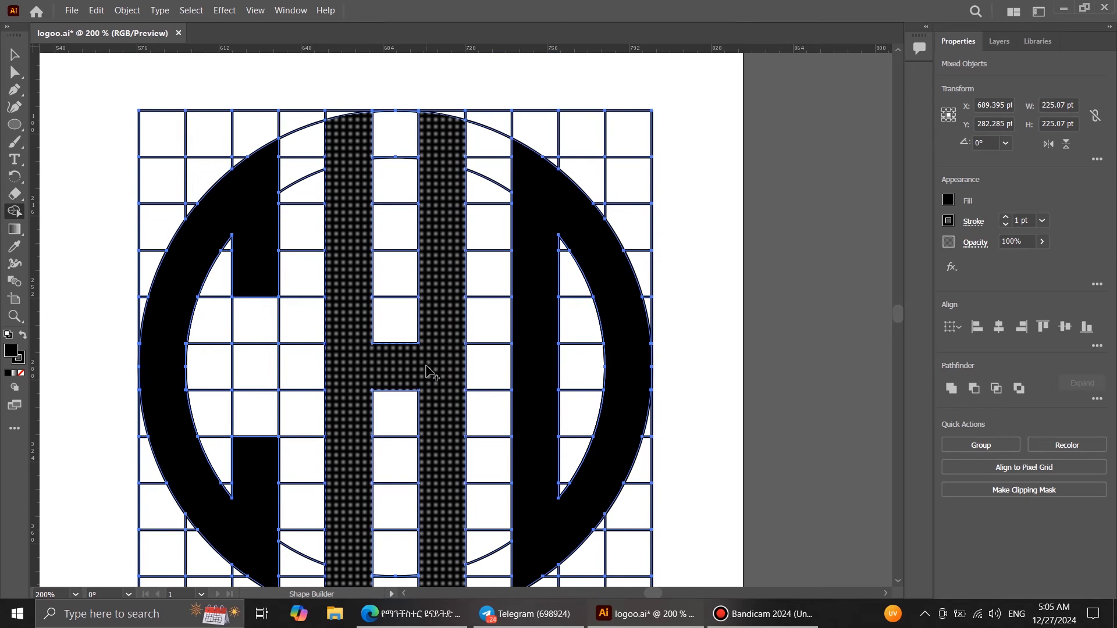
scroll(430, 372, down, 1)
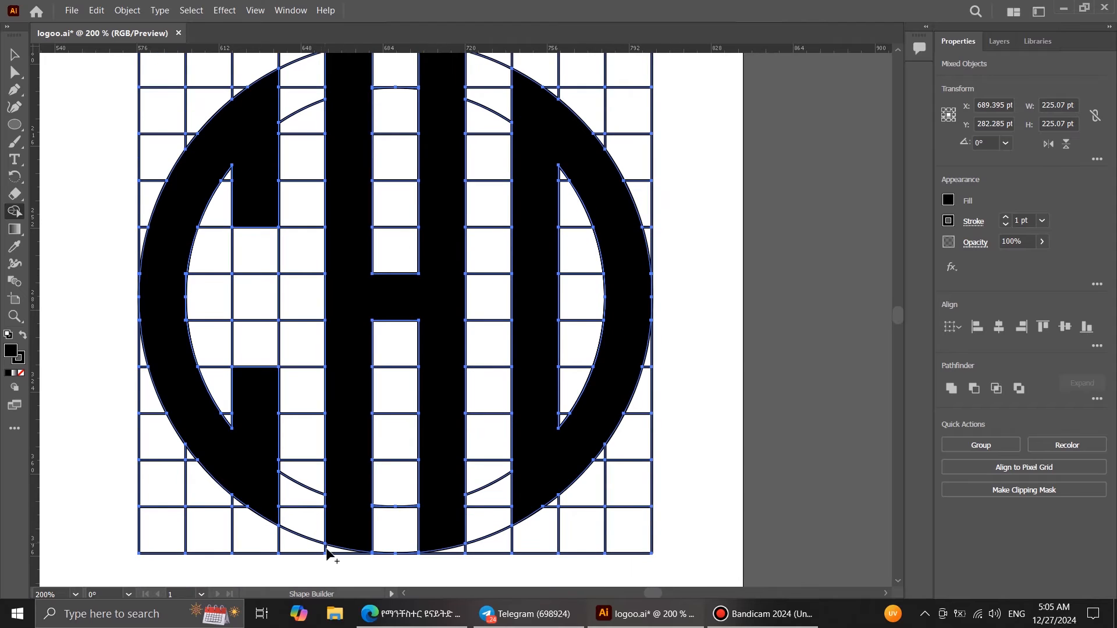
scroll(205, 451, up, 1)
scroll(315, 441, down, 5)
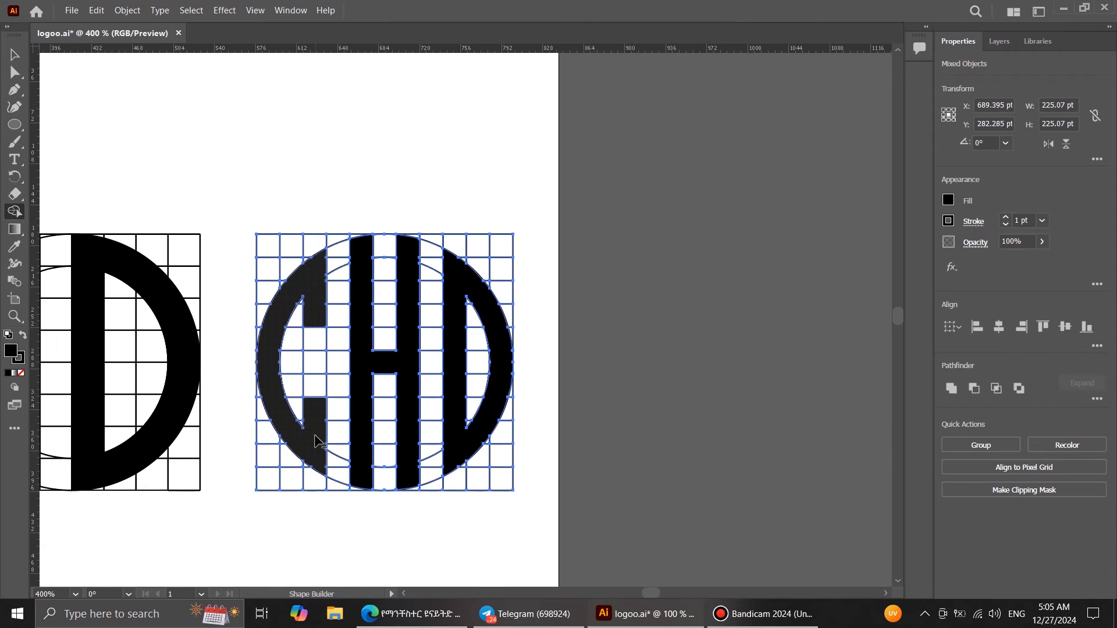
- Select all black pieces of the ring emblem and move them off their construction grid to just above it
click(15, 54)
click(219, 266)
drag(177, 257, 453, 253)
scroll(304, 359, up, 5)
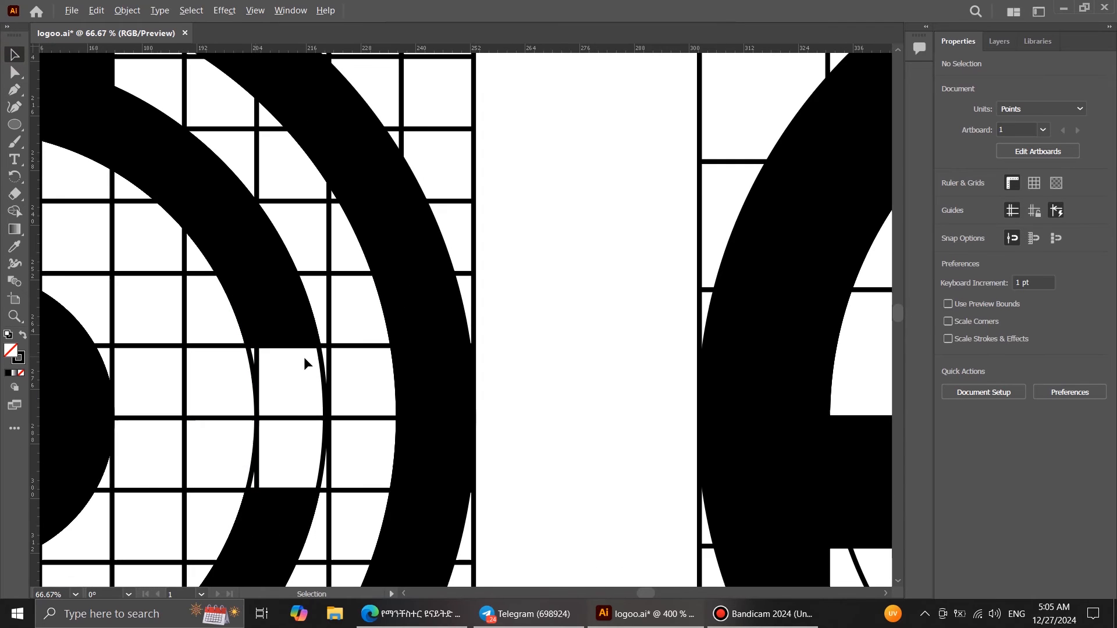
scroll(303, 362, down, 3)
scroll(304, 369, down, 1)
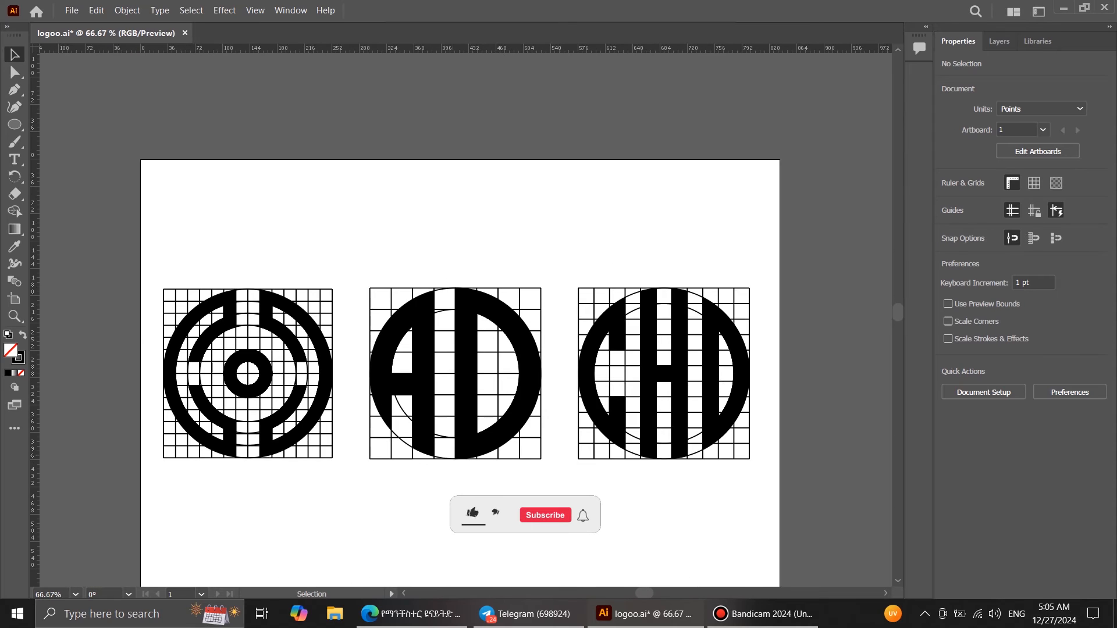
drag(303, 370, 276, 363)
click(295, 401)
shift+click(184, 399)
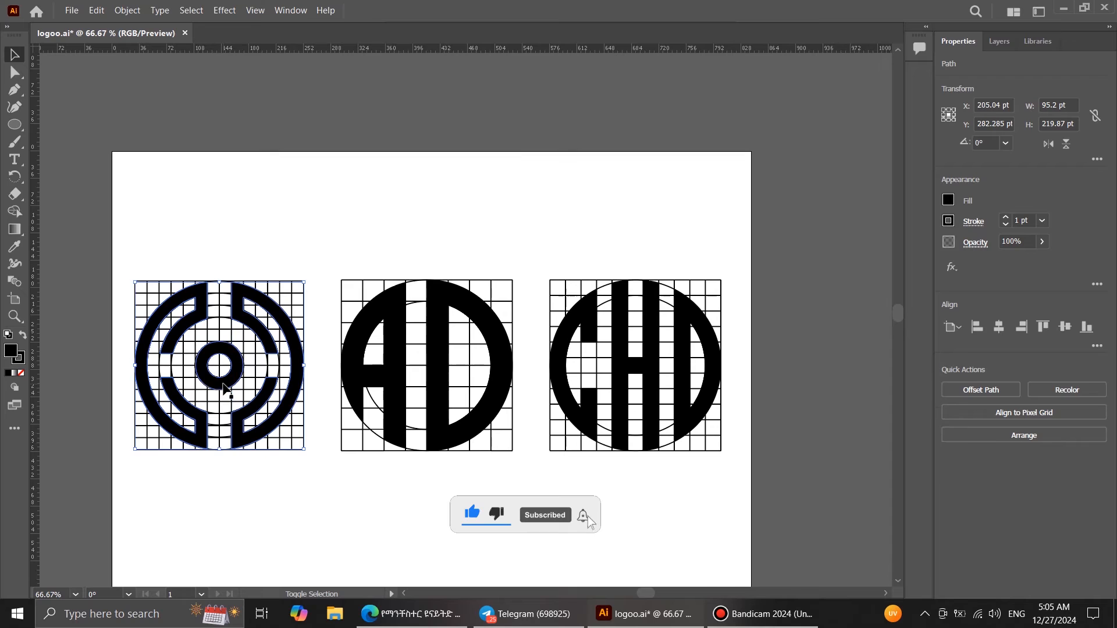
drag(283, 415, 288, 225)
- Move the black A and D letters together off their grid to just above it, beside the ring emblem
click(441, 356)
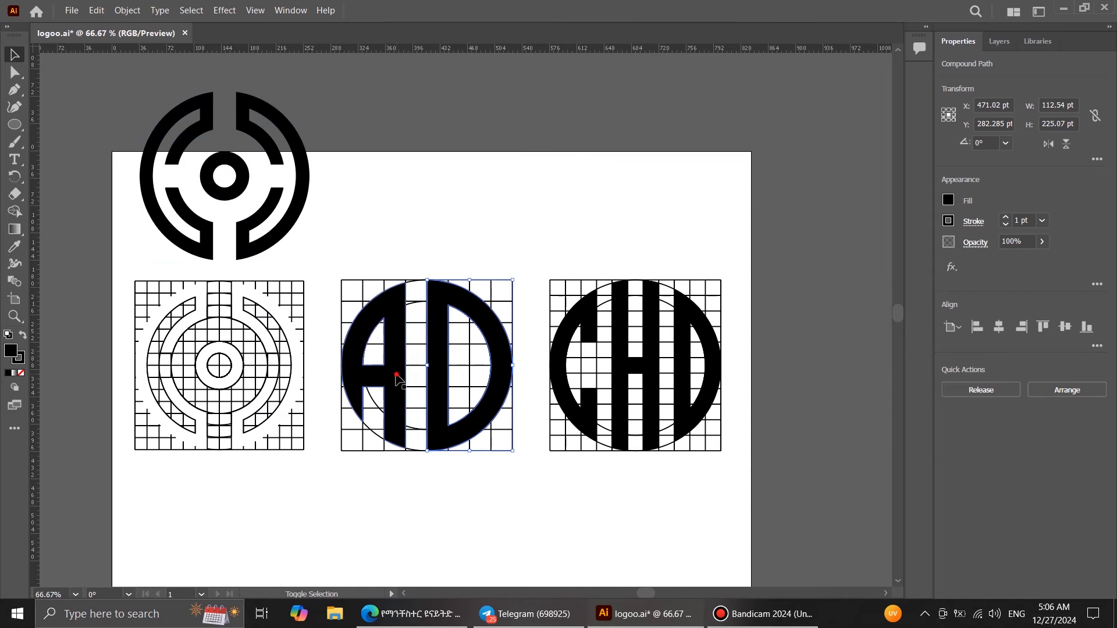
drag(437, 370, 451, 196)
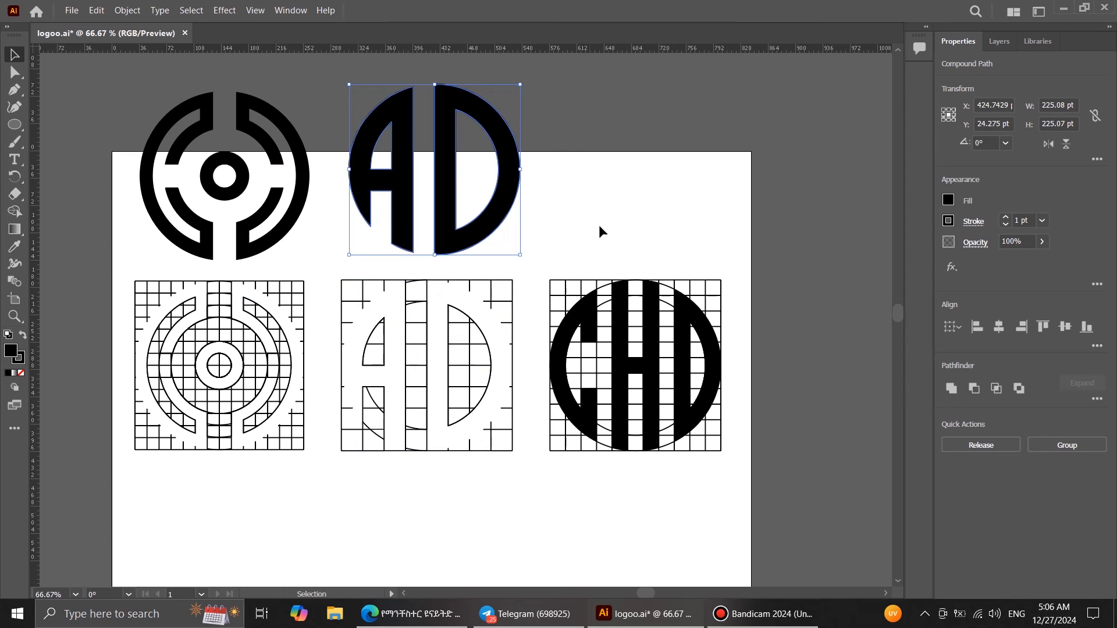
click(600, 228)
- Move the black C, H and D letters together off their grid to just above it, beside the AD monogram
click(709, 409)
shift+click(652, 410)
shift+click(589, 412)
drag(651, 414, 655, 221)
click(640, 509)
- Delete the three leftover construction grids and move all three logos down onto the artboard
drag(121, 282, 735, 456)
key(Delete)
drag(738, 303, 116, 58)
drag(508, 200, 503, 447)
- Enlarge the three logos together to about 808 pt overall width and raise them to the artboard's vertical middle
scroll(497, 291, down, 2)
drag(426, 303, 432, 291)
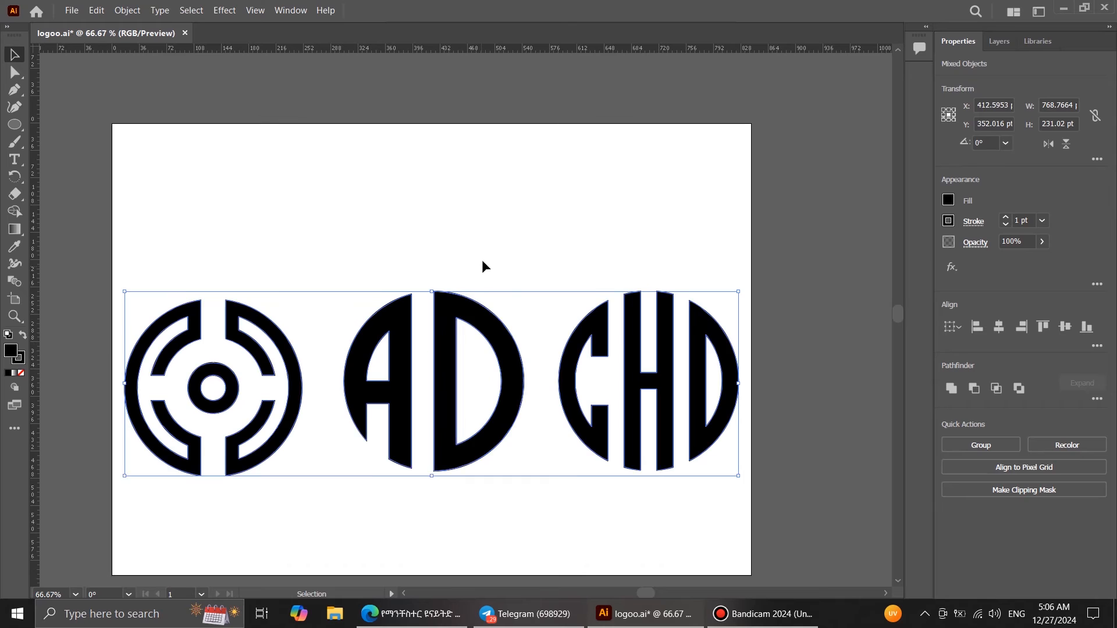
scroll(480, 272, down, 1)
click(441, 499)
drag(147, 212, 691, 471)
drag(513, 384, 509, 350)
click(526, 476)
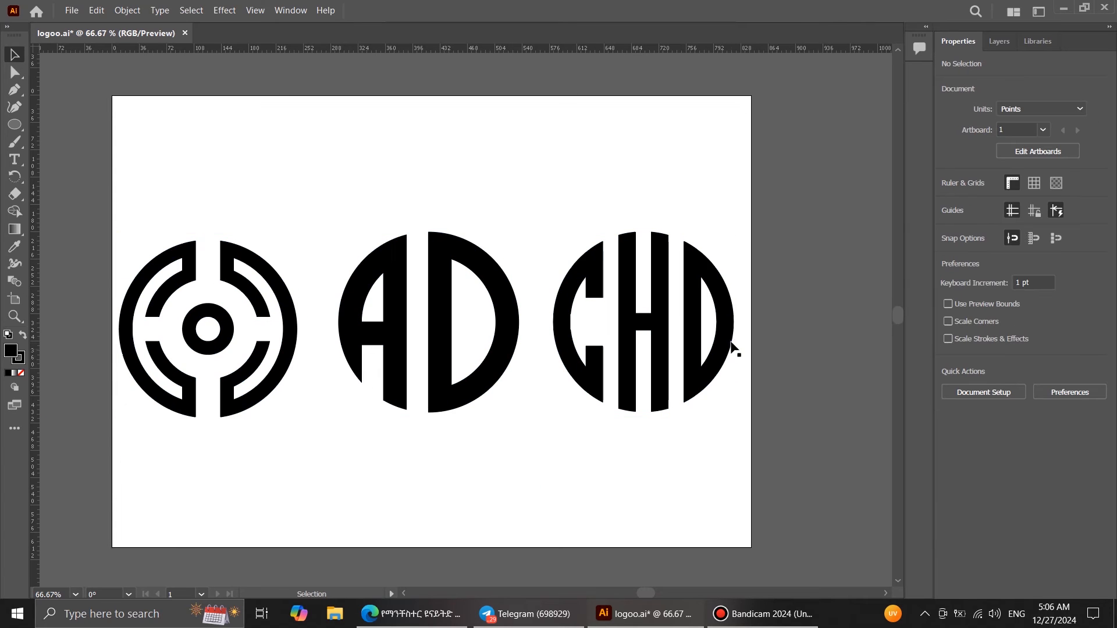
- Remove the notch in the letter C's inner curve by moving its two inset corner points onto the adjacent curve points with the Curvature tool
scroll(721, 355, up, 4)
scroll(721, 374, down, 2)
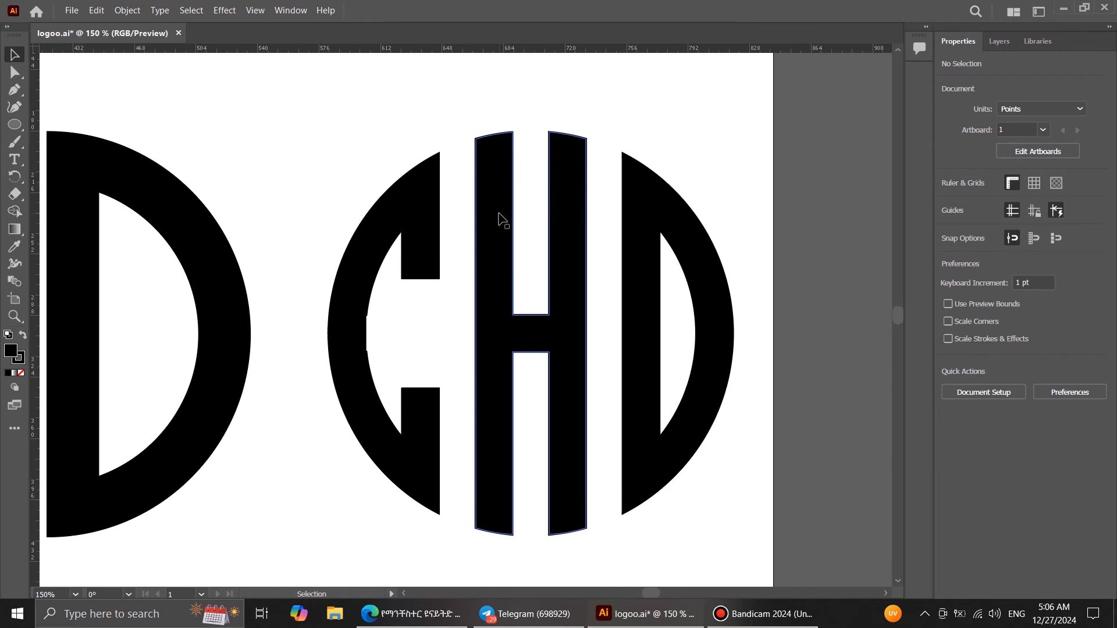
scroll(362, 329, up, 2)
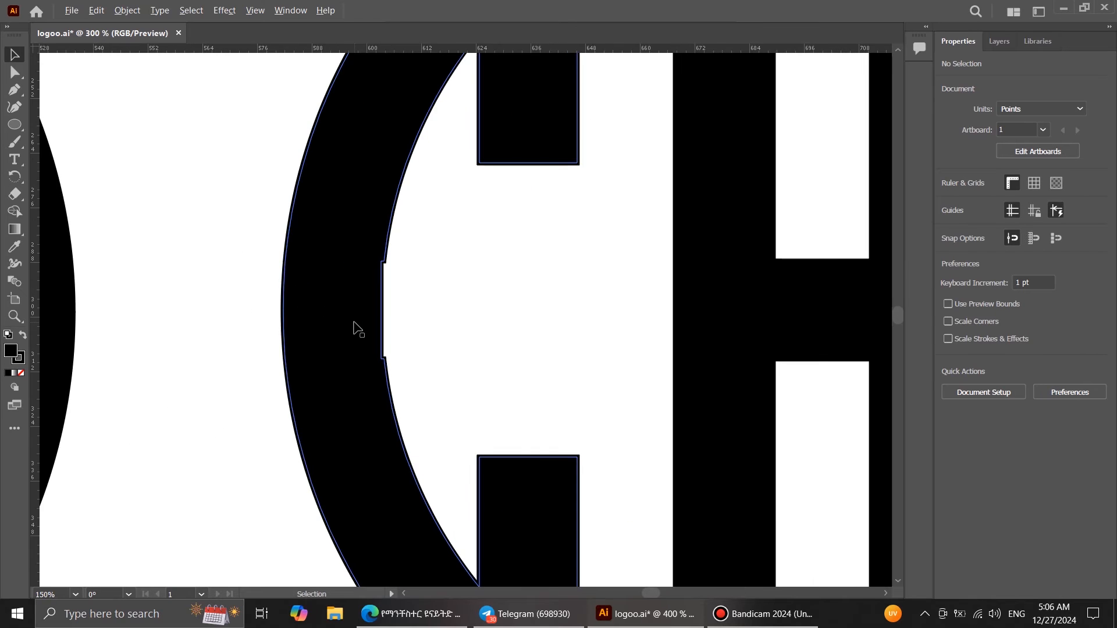
scroll(354, 323, up, 3)
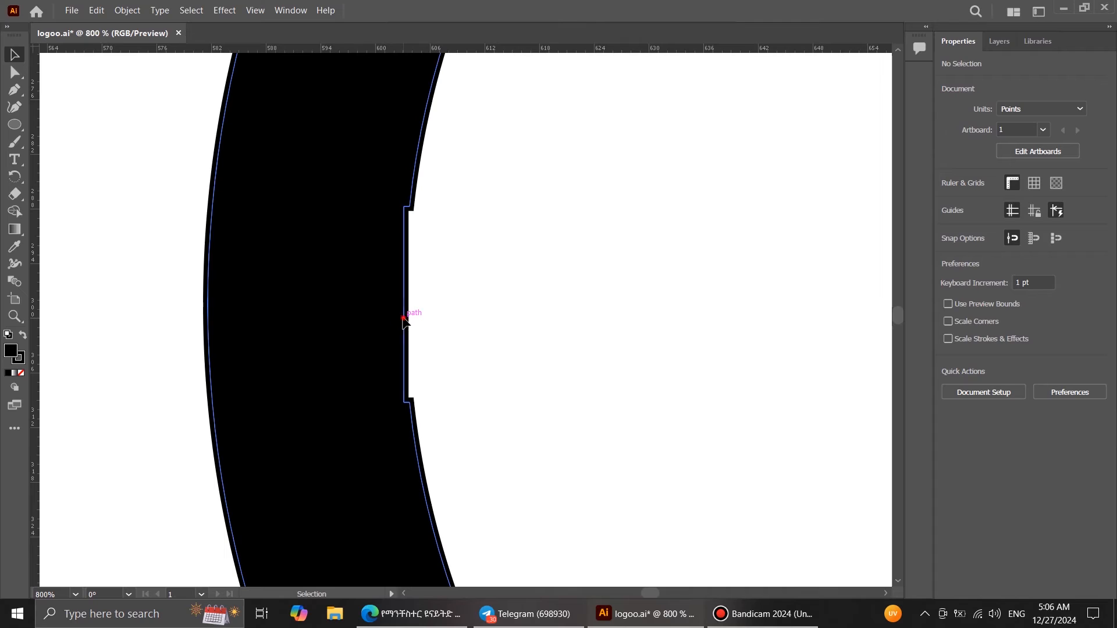
click(403, 322)
key(shift+grave)
scroll(408, 211, up, 1)
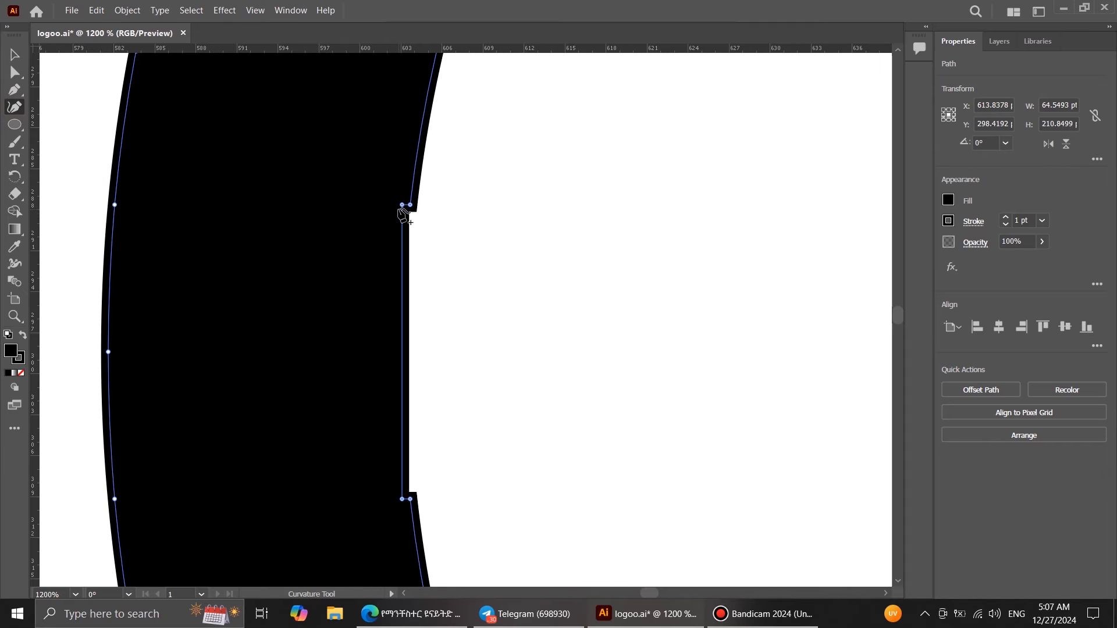
drag(401, 205, 411, 205)
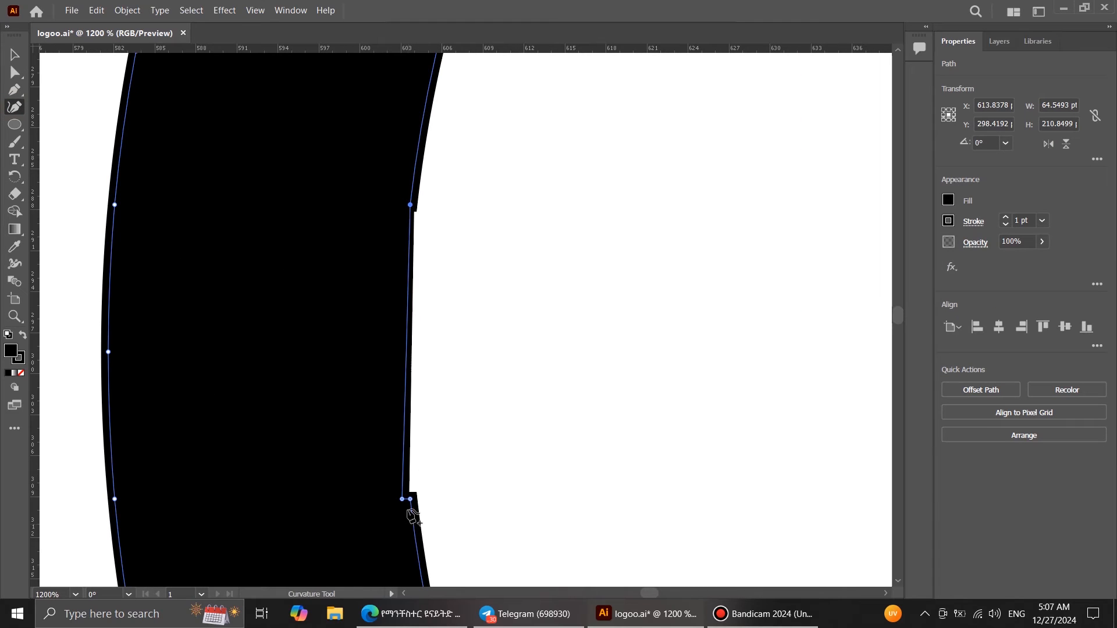
drag(402, 499, 410, 499)
scroll(306, 370, down, 5)
key(v)
click(377, 165)
scroll(385, 198, down, 3)
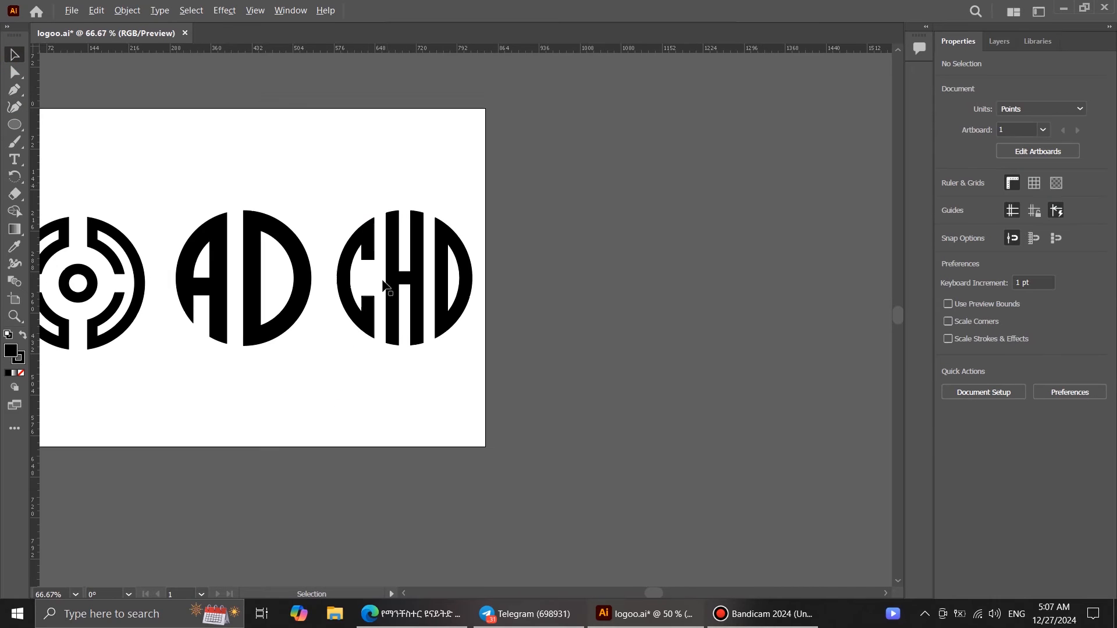
- Select all three logos and remove their stroke
scroll(383, 285, up, 3)
scroll(440, 310, down, 2)
scroll(460, 354, up, 2)
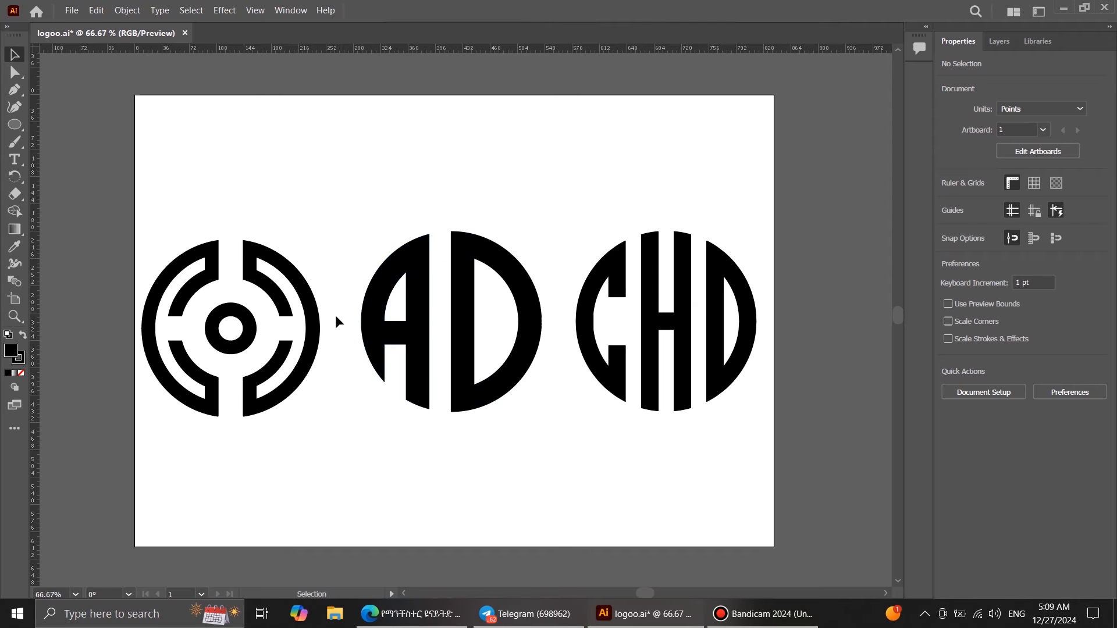
click(315, 336)
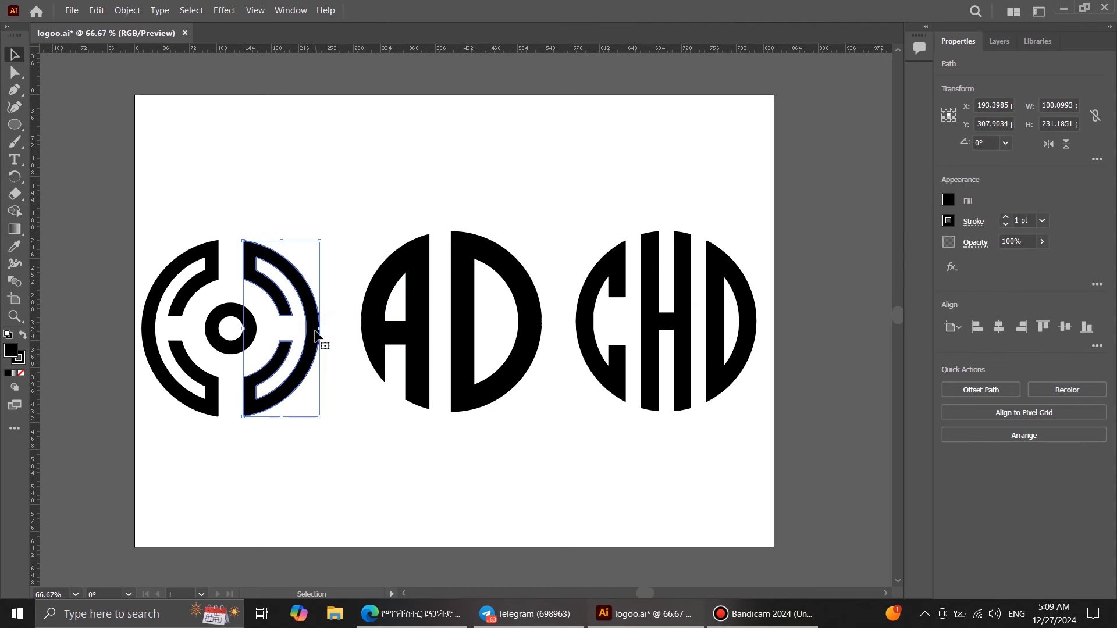
drag(144, 192, 762, 456)
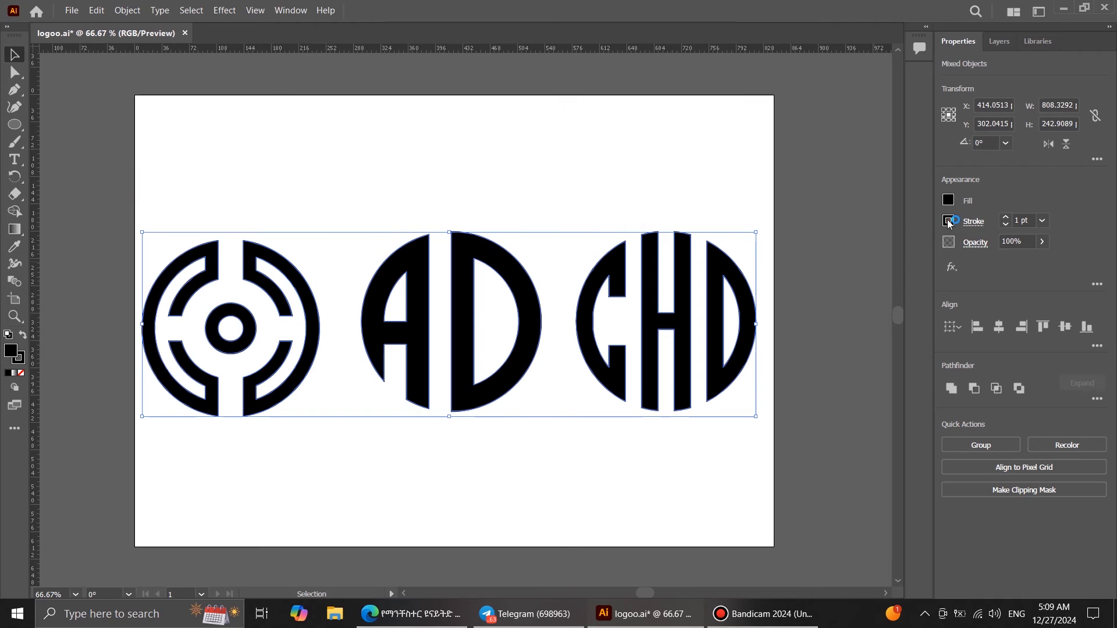
click(948, 221)
click(790, 274)
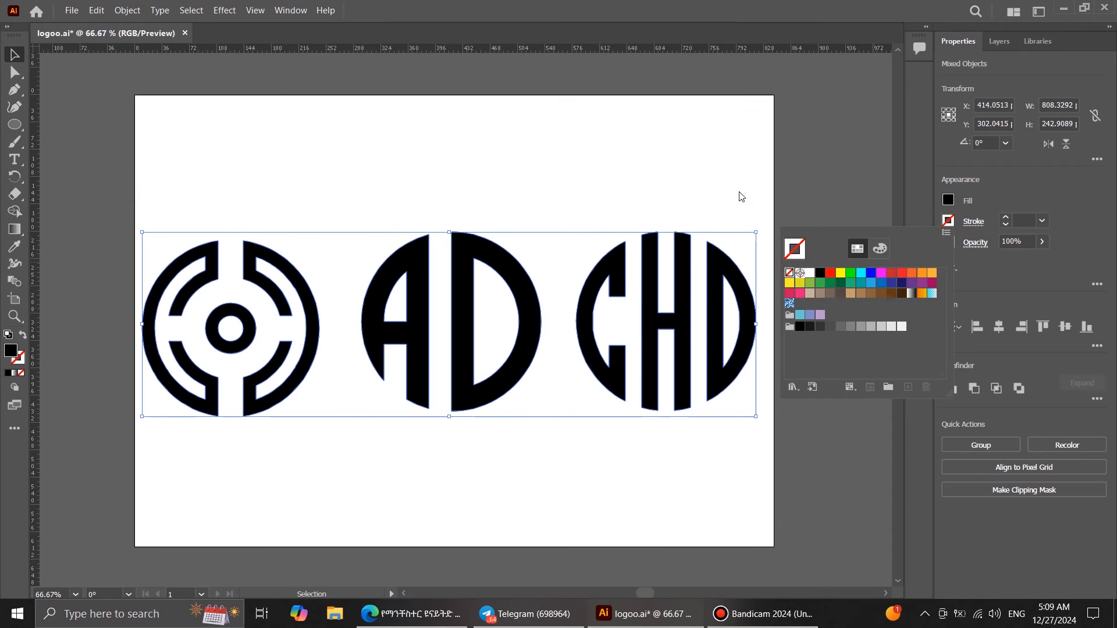
click(735, 182)
click(722, 178)
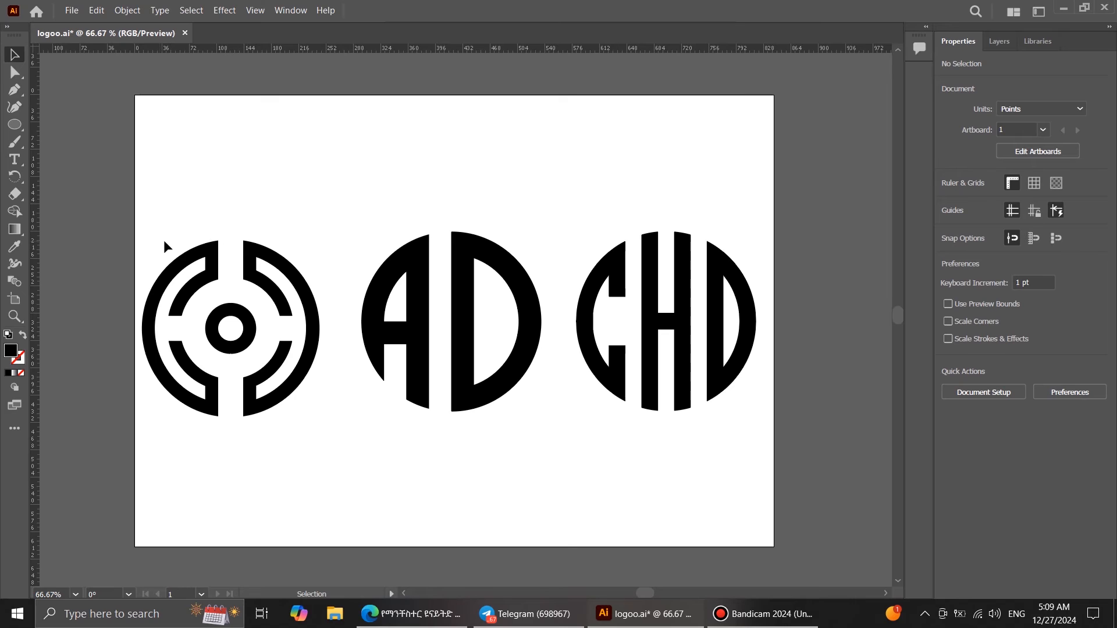
- Fill all pieces of the ring emblem with RGB Blue
click(313, 348)
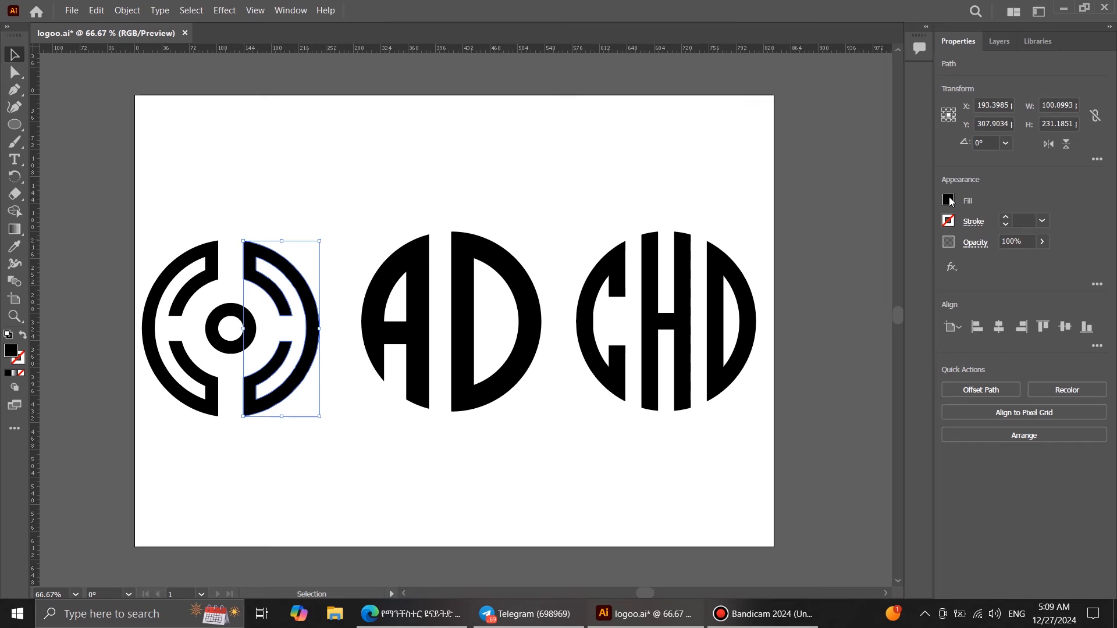
drag(160, 271, 332, 449)
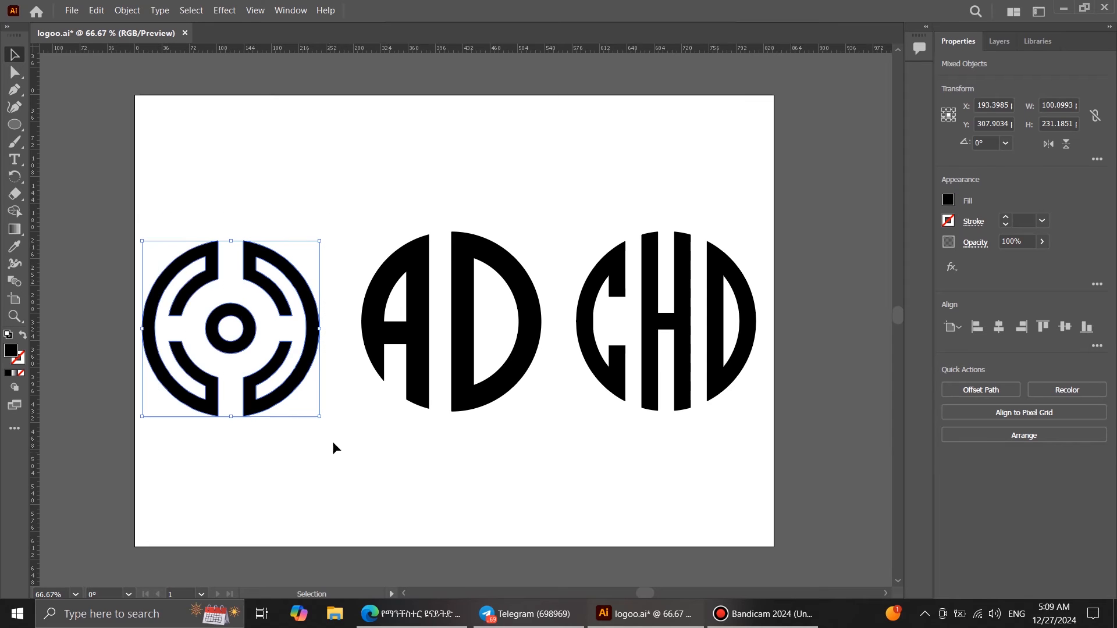
click(948, 201)
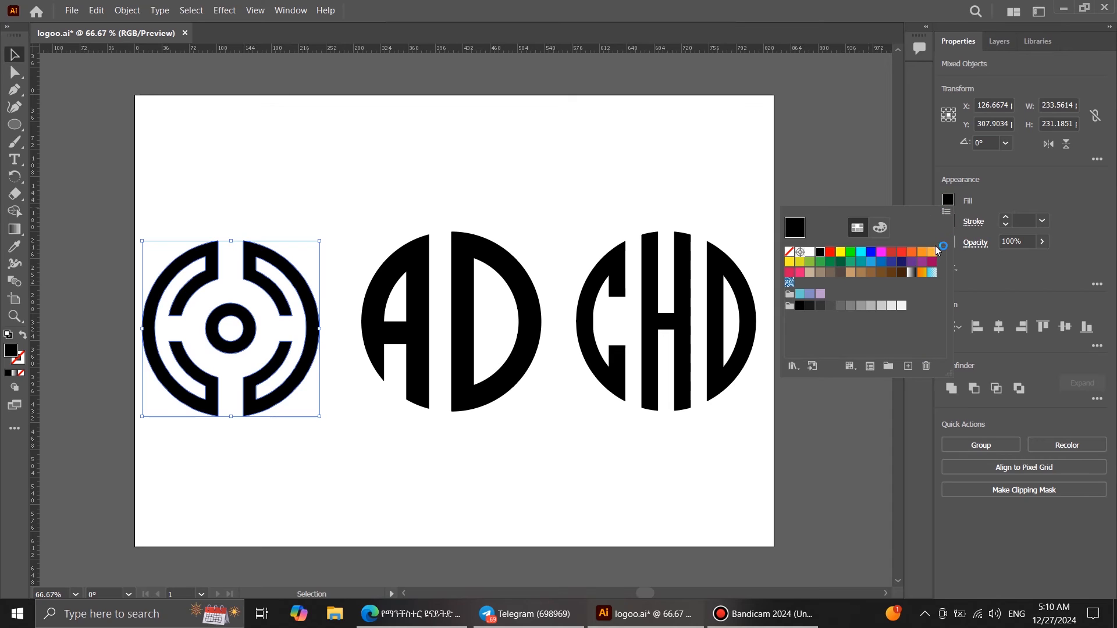
click(933, 274)
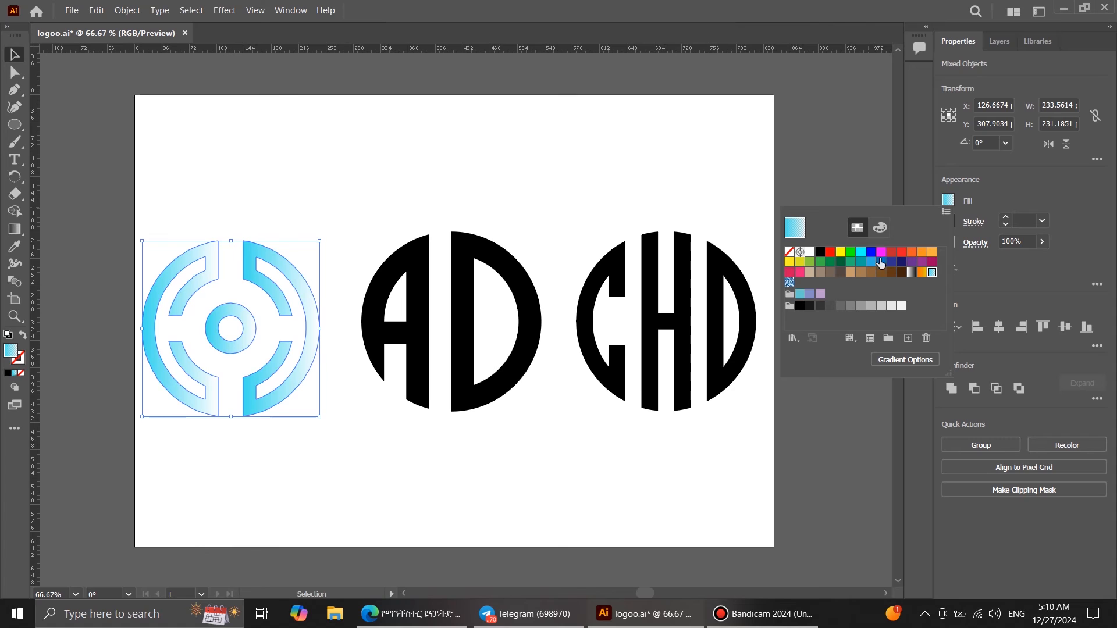
click(870, 252)
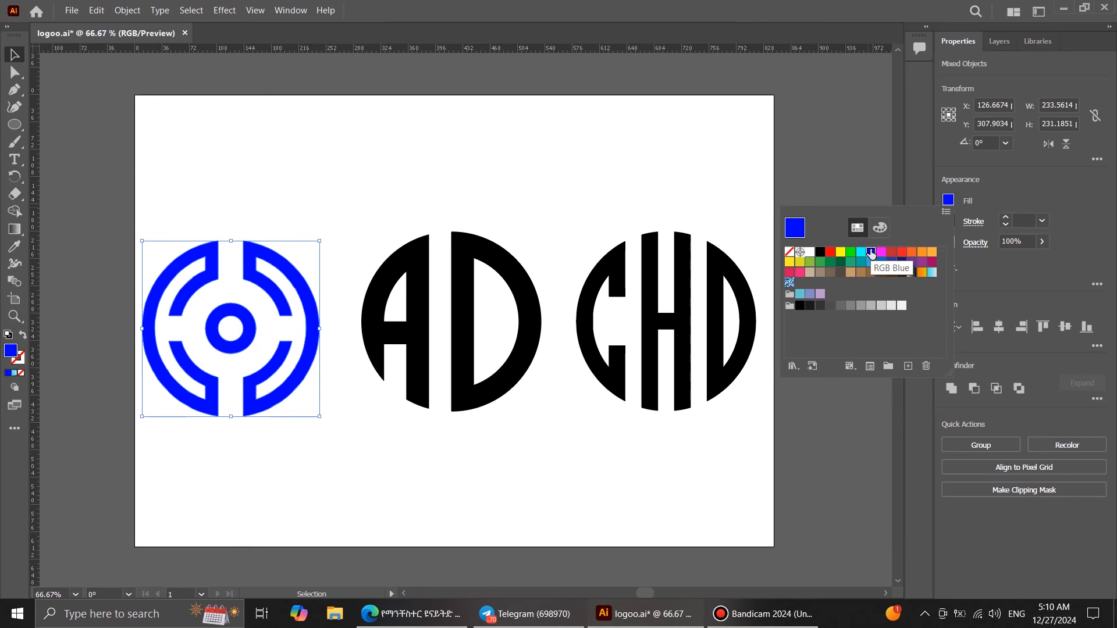
click(722, 168)
click(721, 167)
- Fill the A and D letters with the slightly lighter red swatch instead of pure red
drag(362, 201, 535, 448)
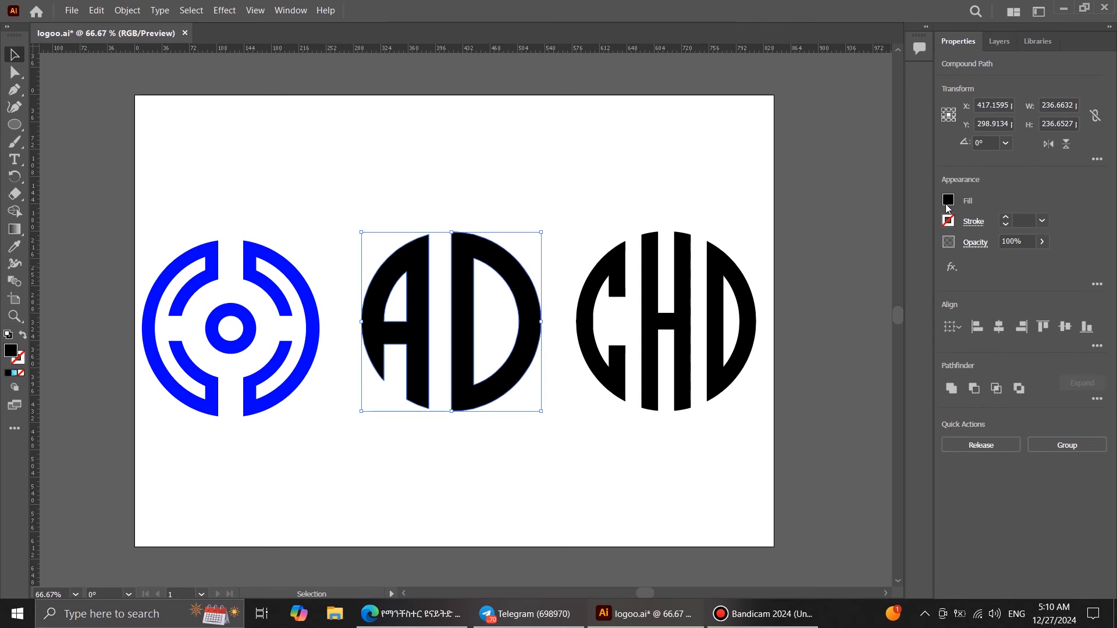
click(947, 201)
click(831, 251)
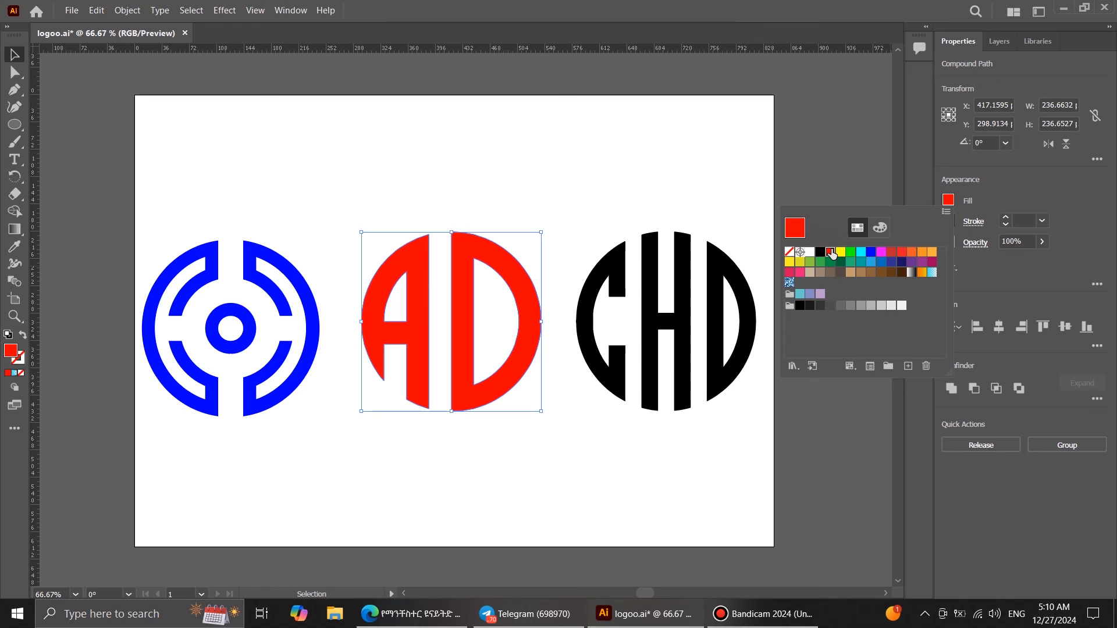
click(902, 252)
click(645, 158)
- Fill the C, H and D letters of the CHD monogram with RGB Blue after trying two darker blues
click(591, 225)
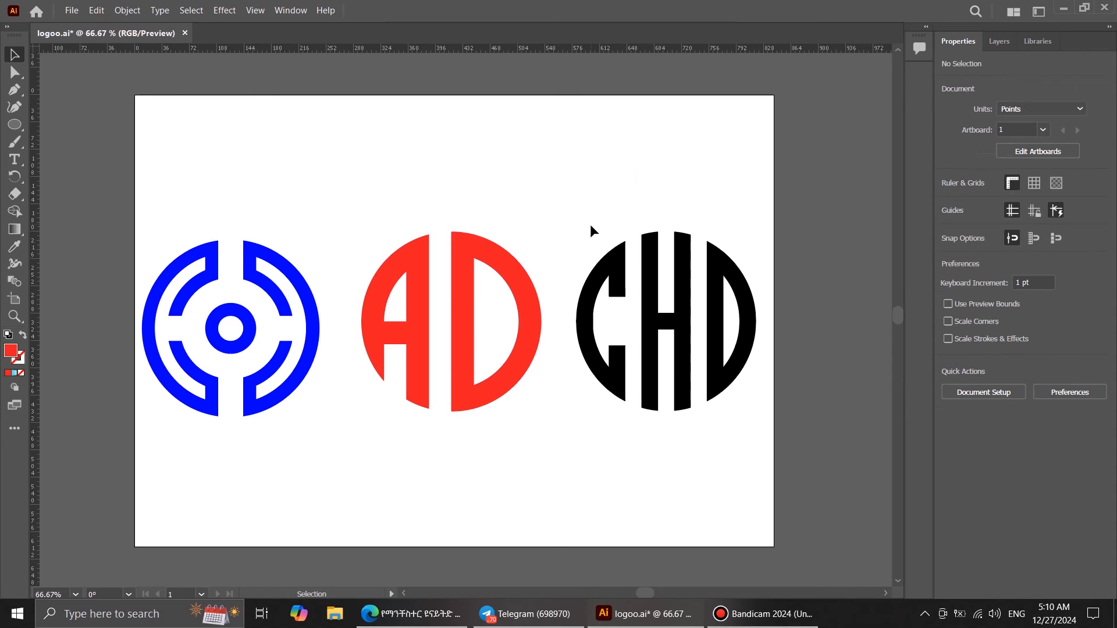
click(604, 299)
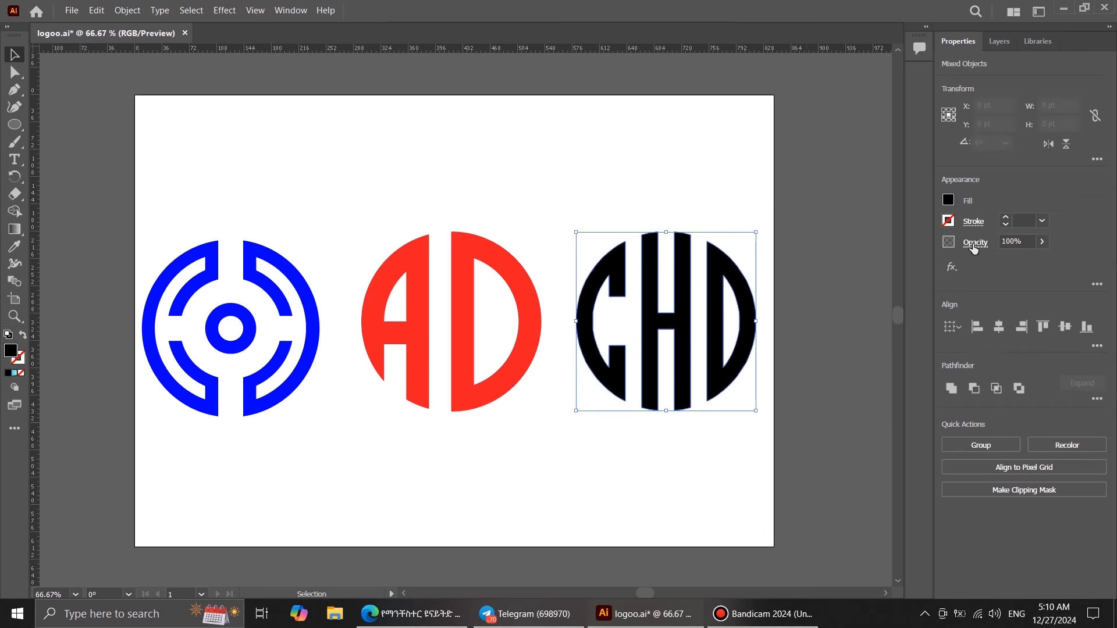
click(946, 200)
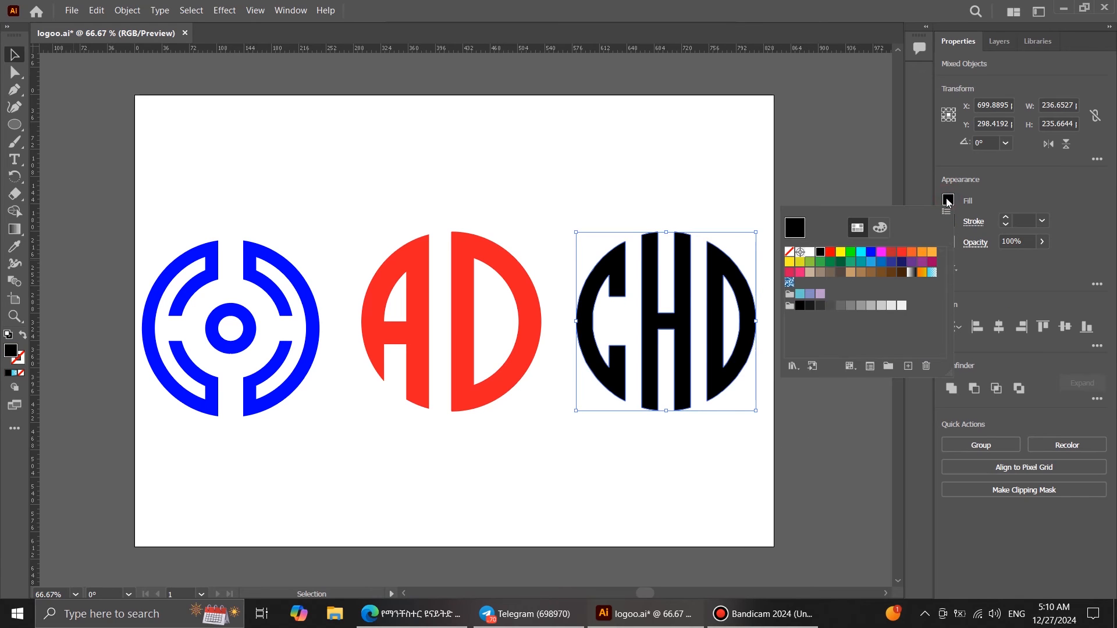
click(902, 262)
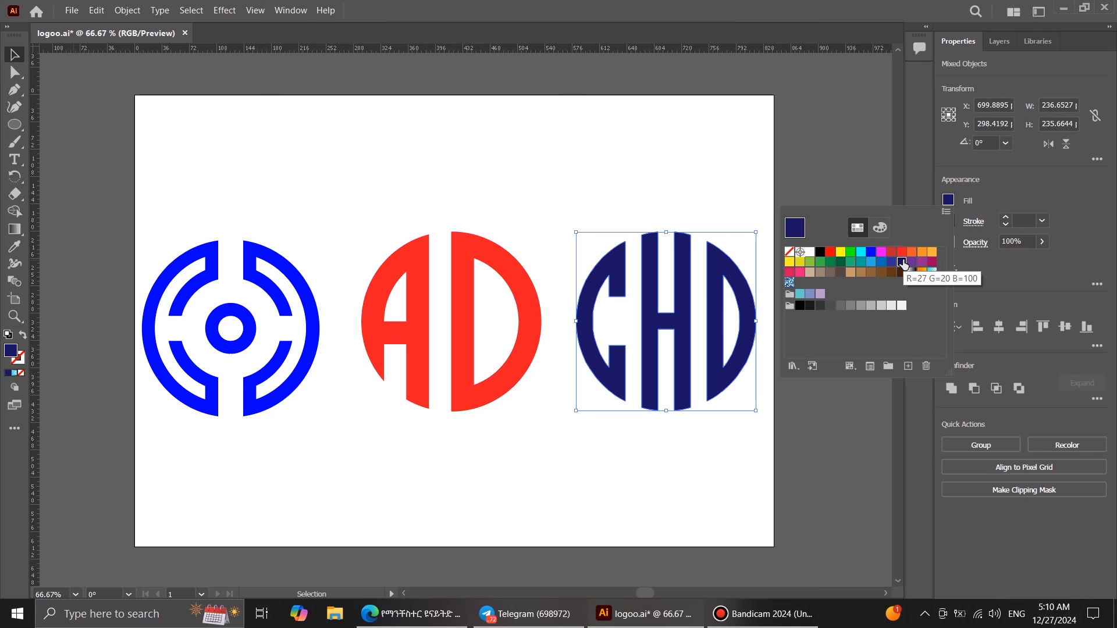
click(891, 263)
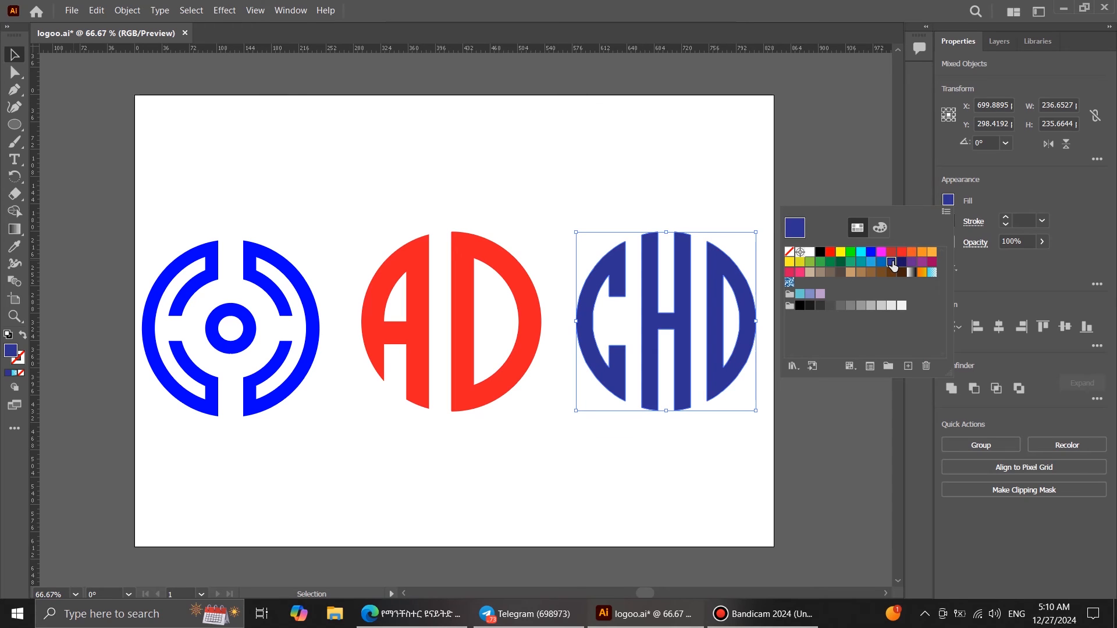
click(870, 253)
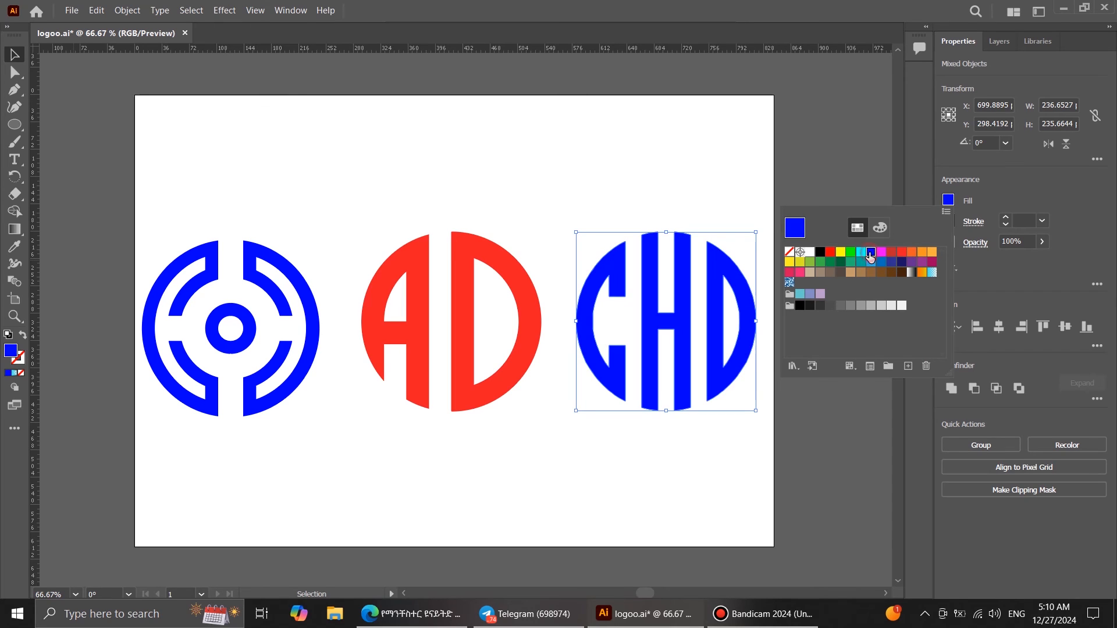
click(728, 186)
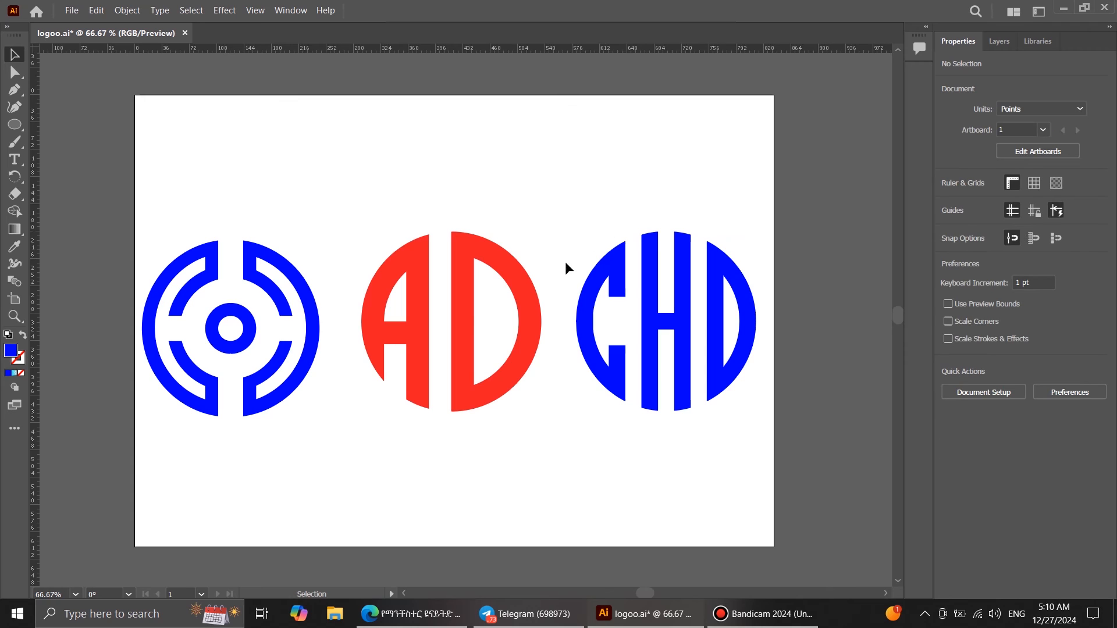
scroll(464, 314, up, 1)
scroll(464, 314, down, 1)
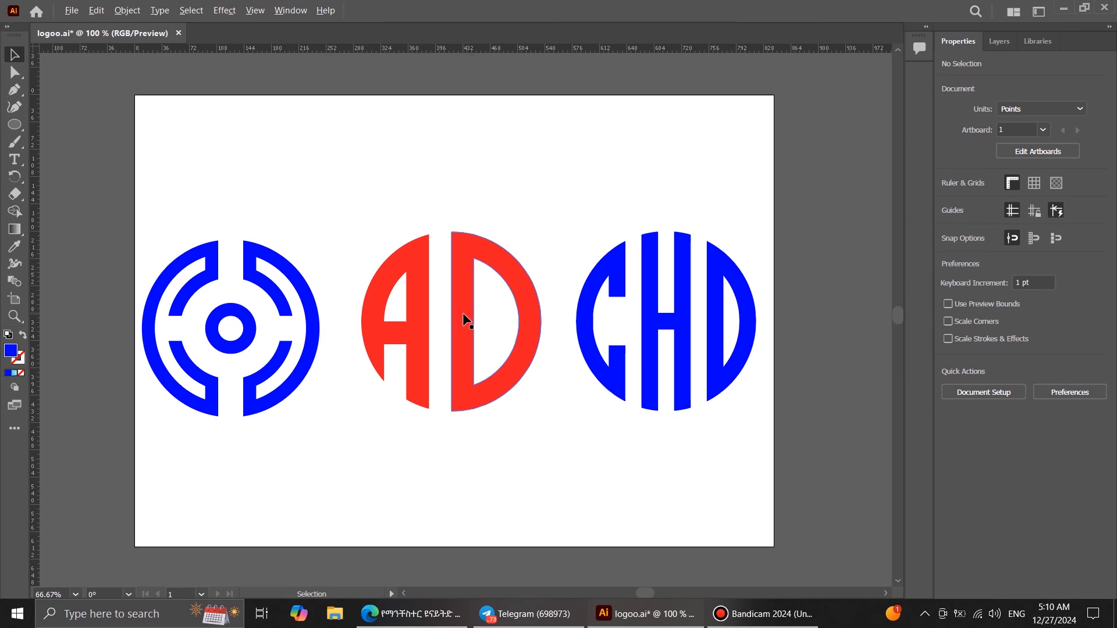
scroll(446, 312, up, 1)
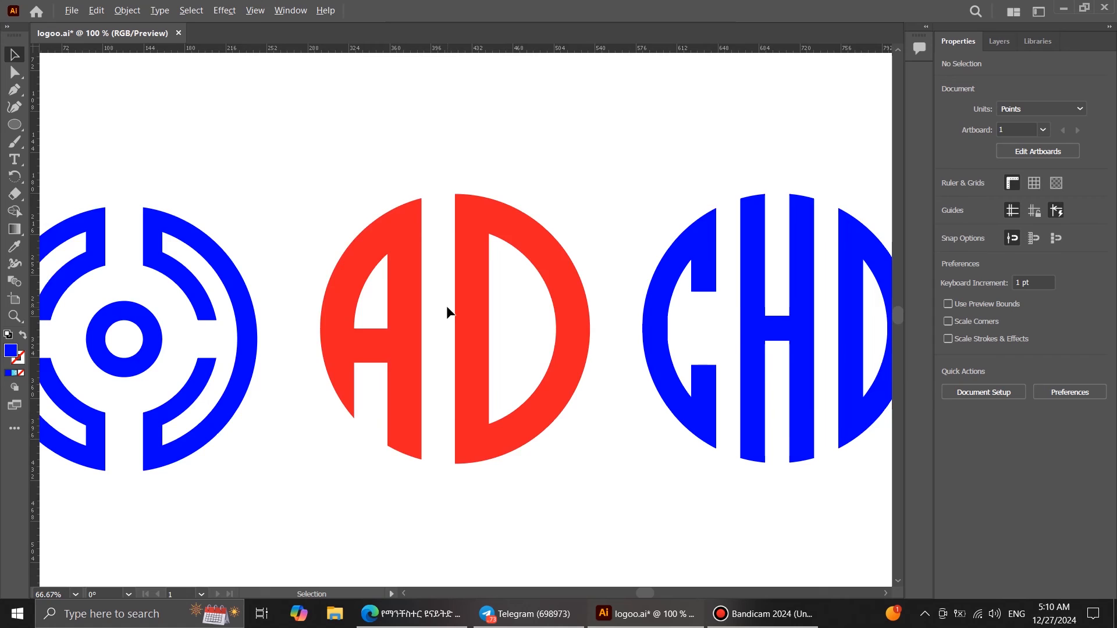
scroll(446, 312, down, 1)
scroll(450, 325, up, 1)
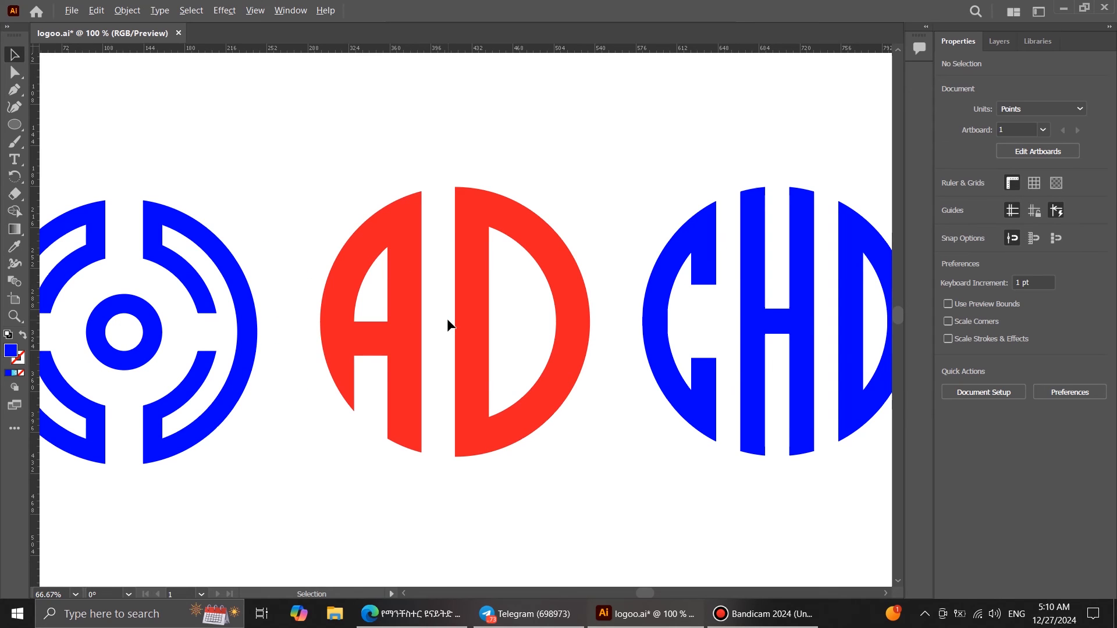
- Draw a circle about 251 pt in diameter over the CHD monogram with no fill and an RGB Blue stroke
scroll(447, 319, down, 1)
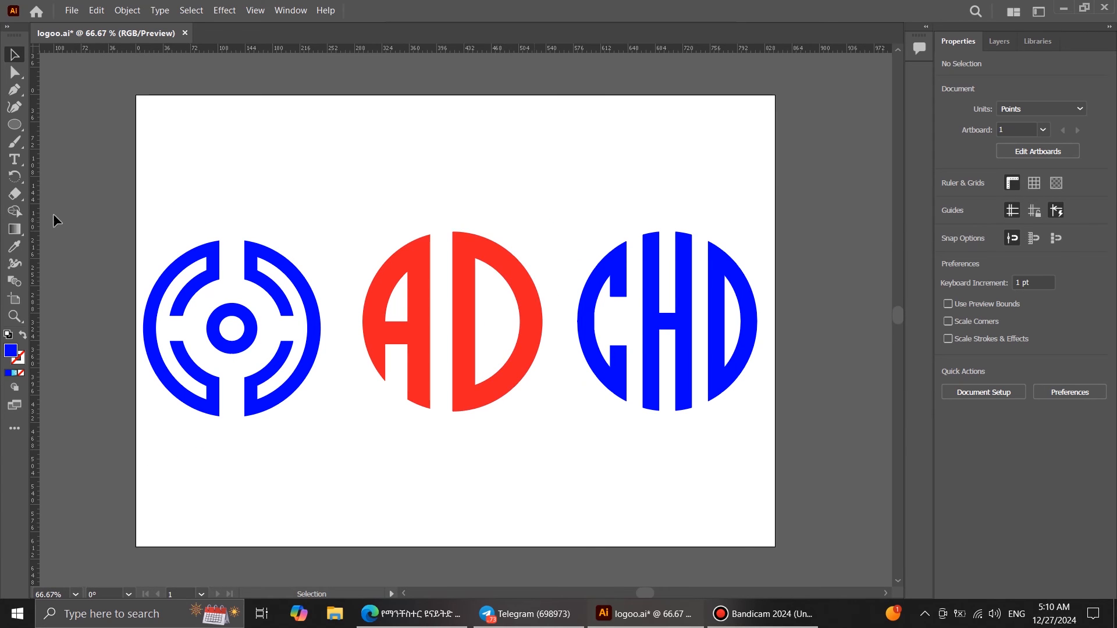
click(18, 128)
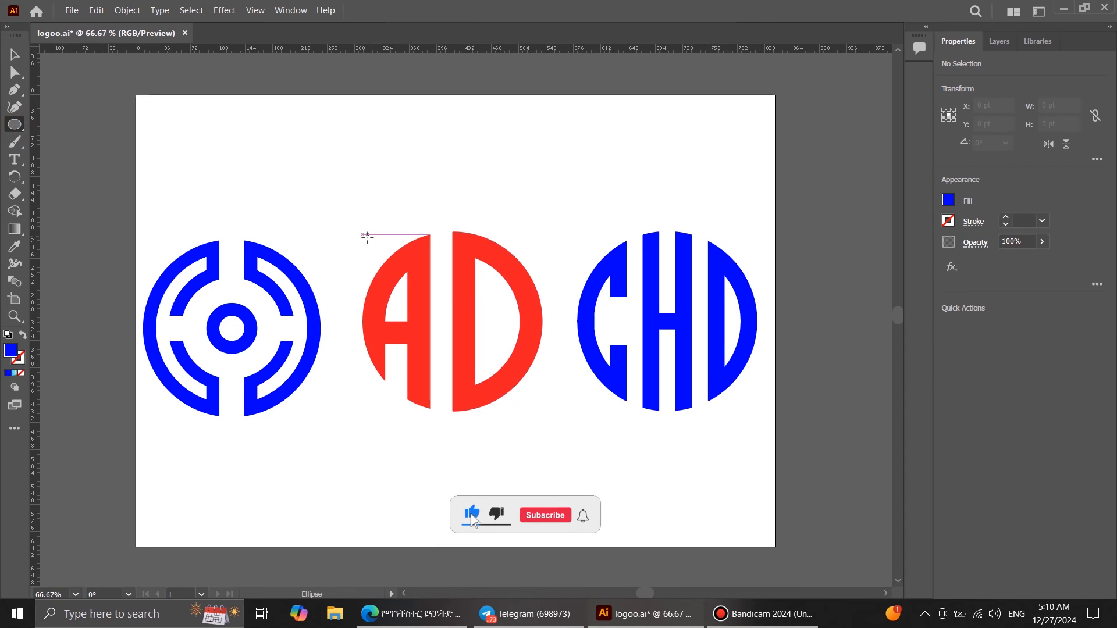
click(952, 200)
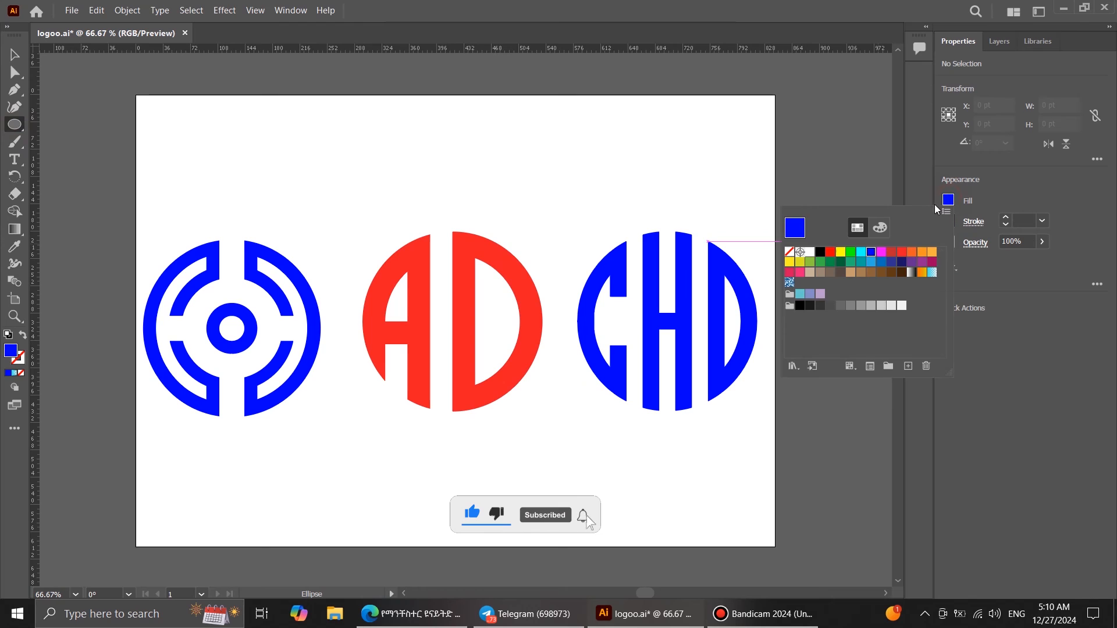
click(789, 253)
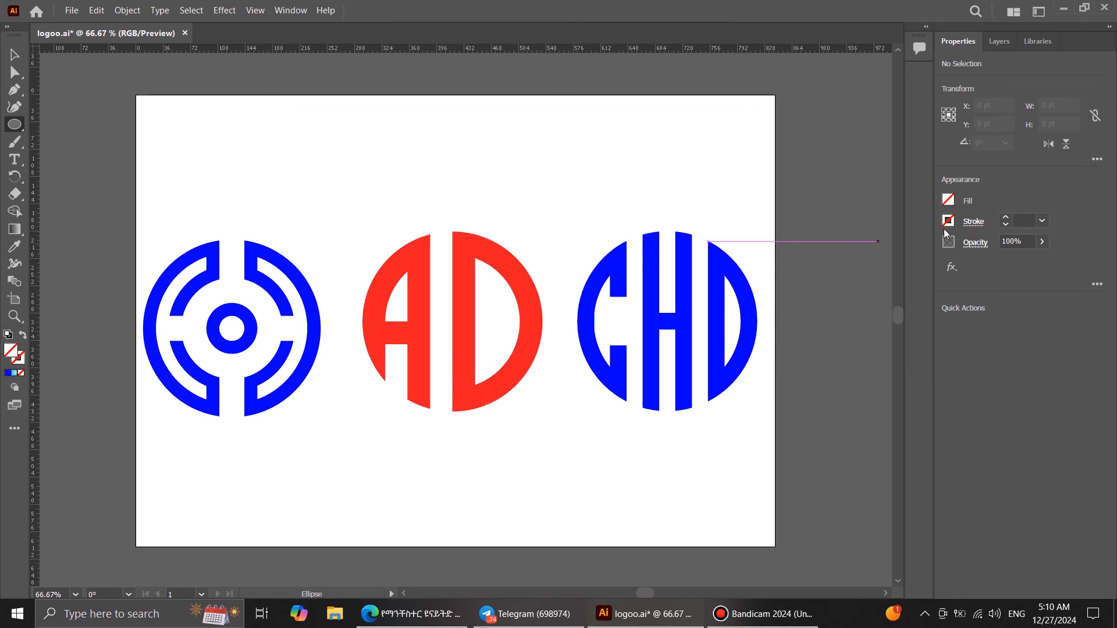
click(947, 221)
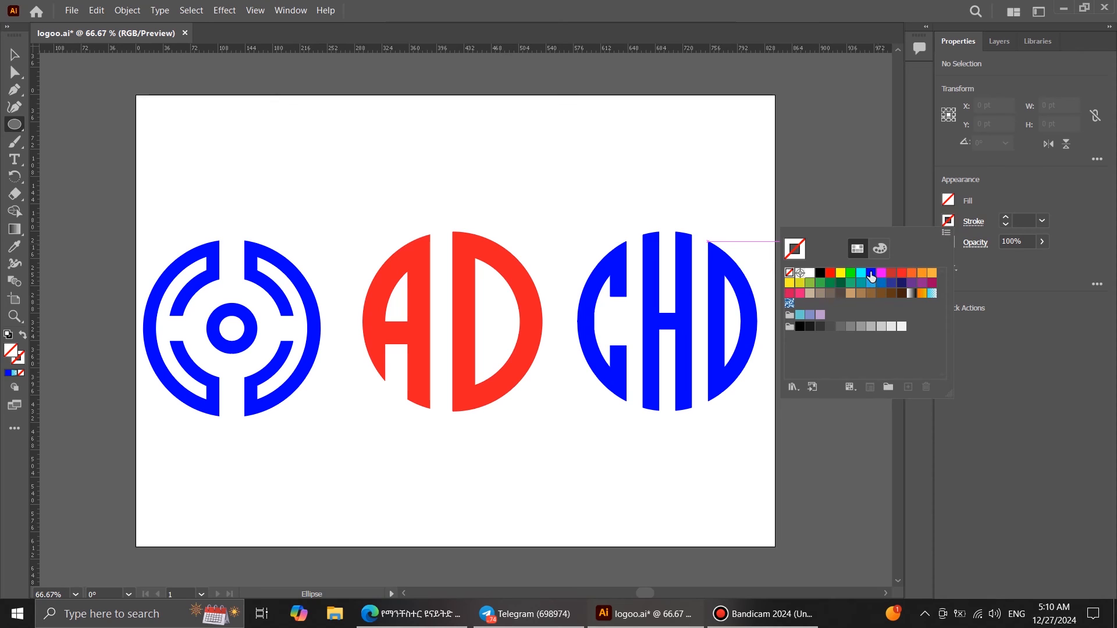
click(871, 277)
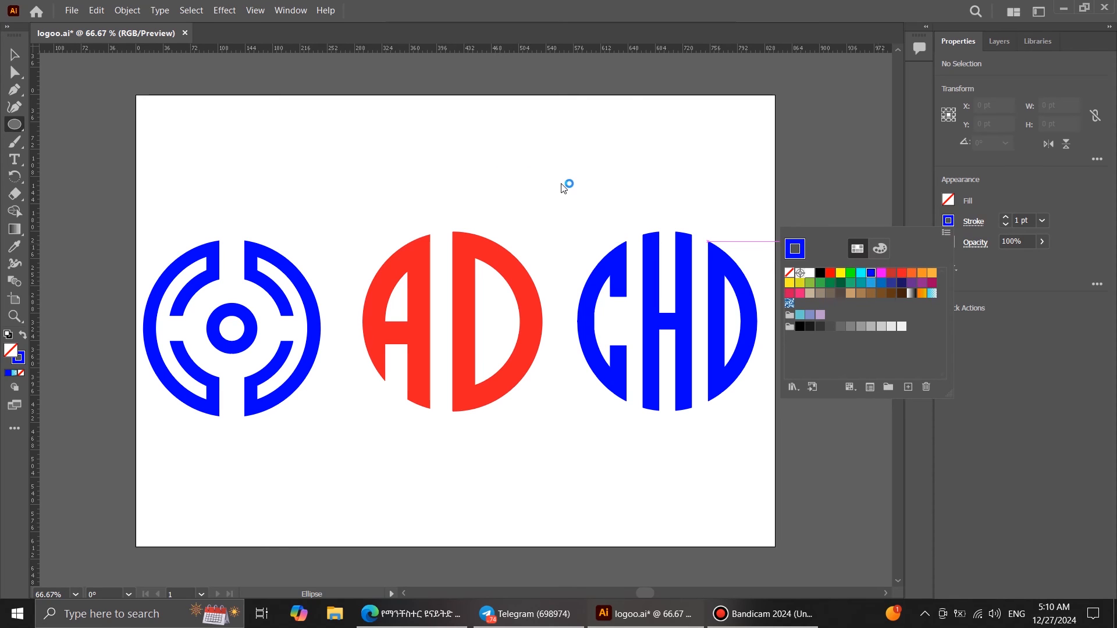
drag(577, 210, 767, 401)
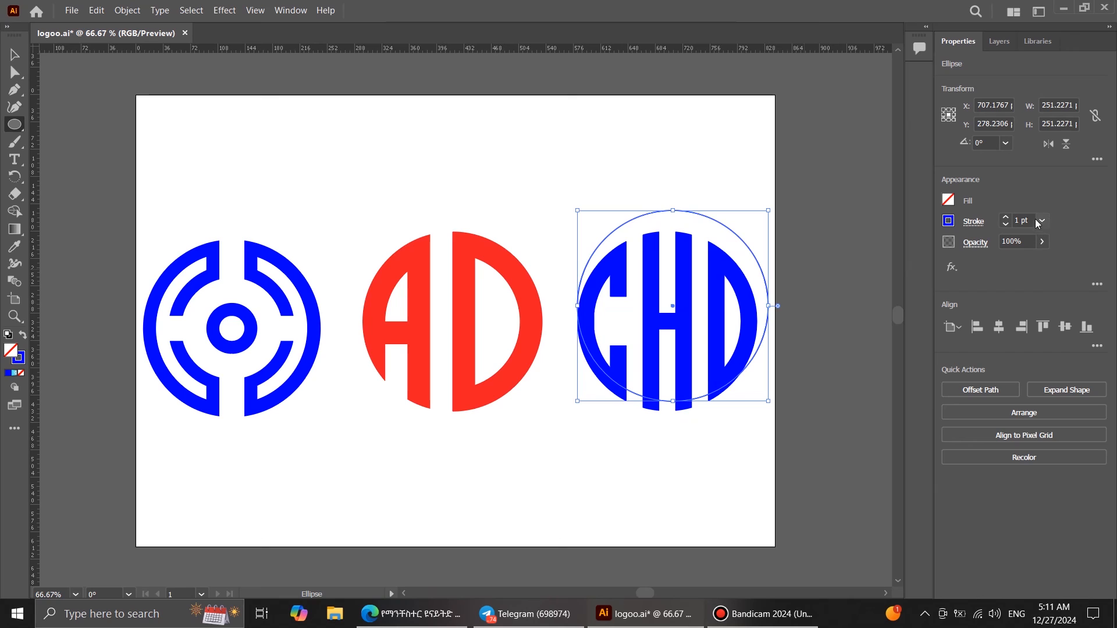
- Set the new circle's stroke to 4 pt and centre it around the CHD monogram as an outer ring
click(1005, 217)
click(1005, 218)
click(1006, 219)
click(15, 55)
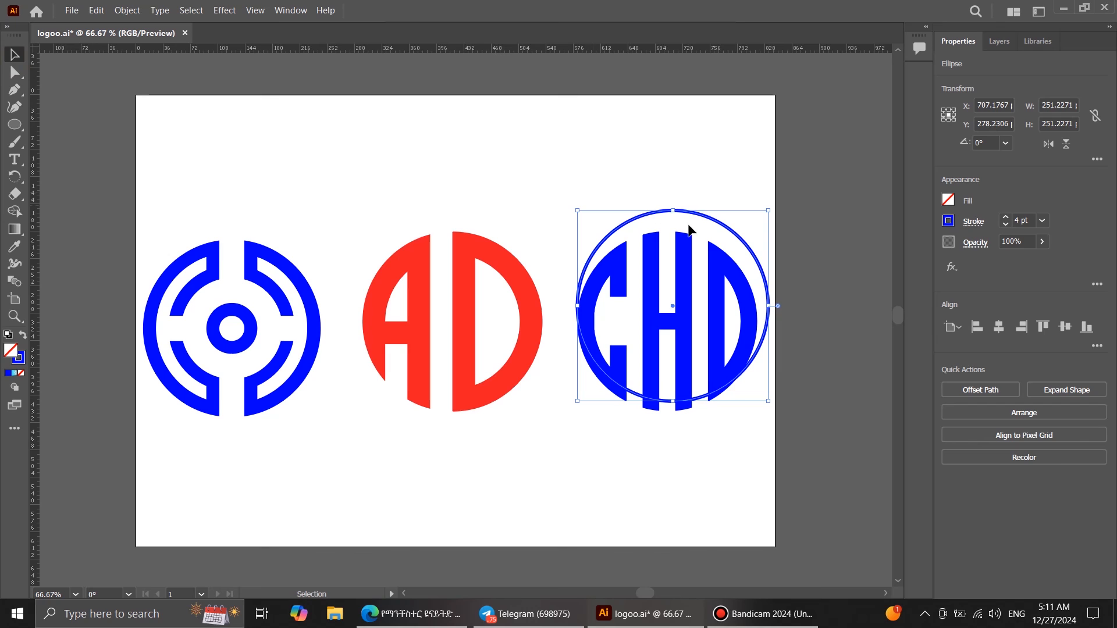
drag(695, 214, 691, 230)
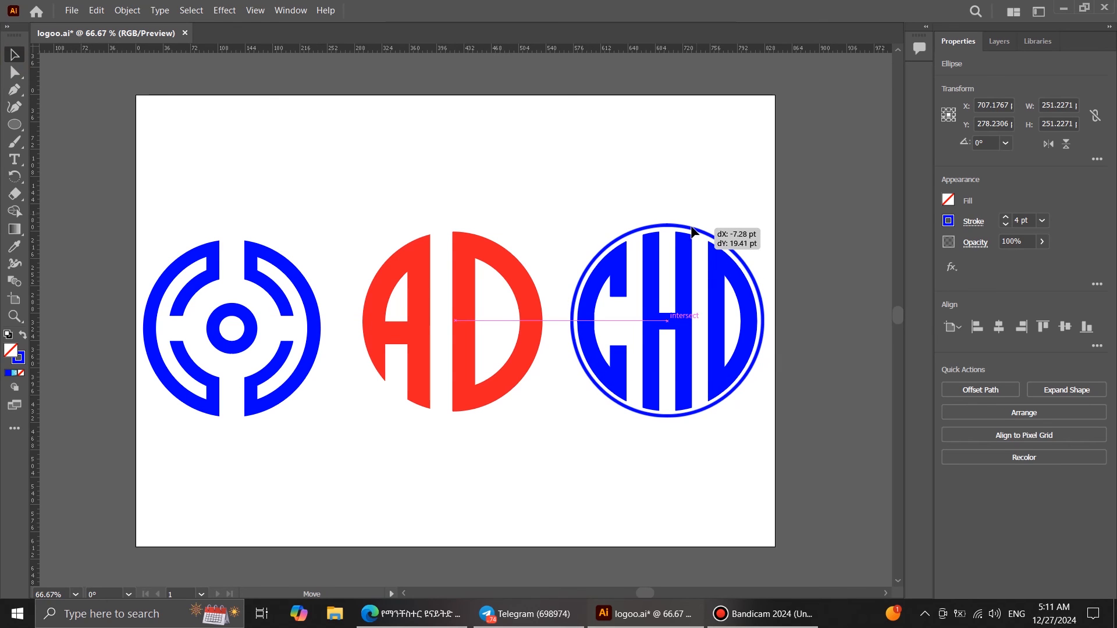
drag(692, 231, 692, 232)
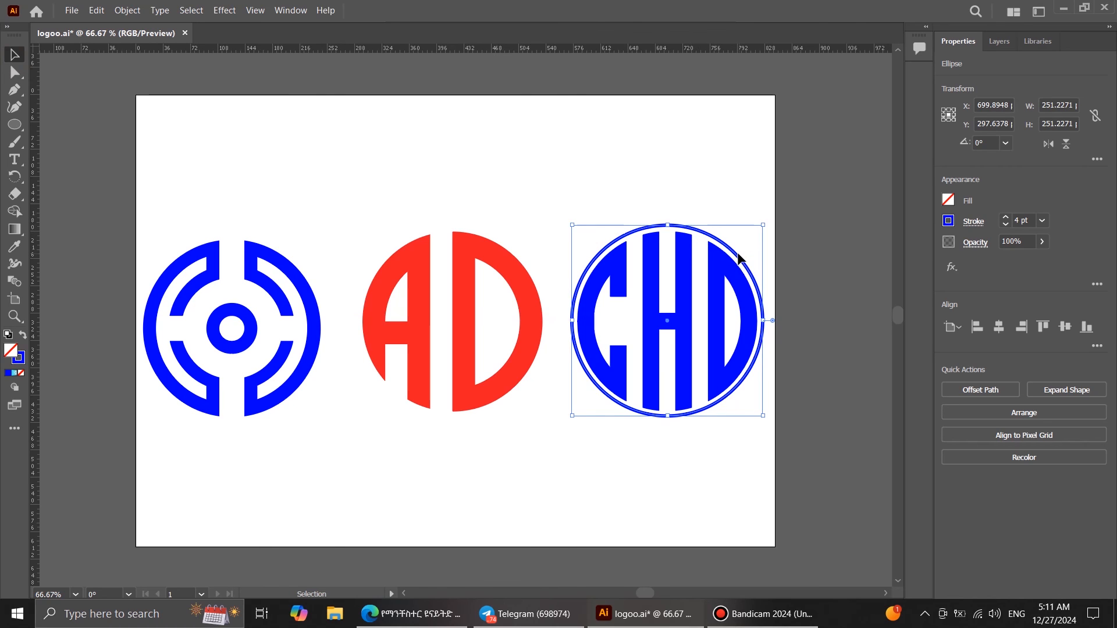
- Copy the outer ring onto the AD monogram and nudge it until it sits evenly around the letters
drag(740, 252, 524, 257)
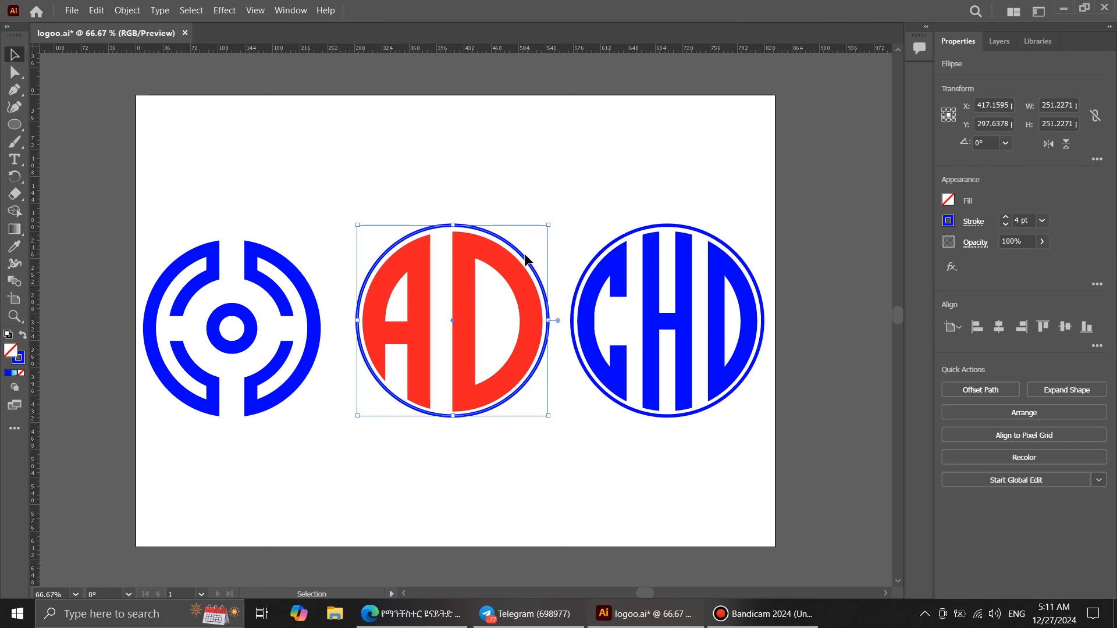
key(Left)
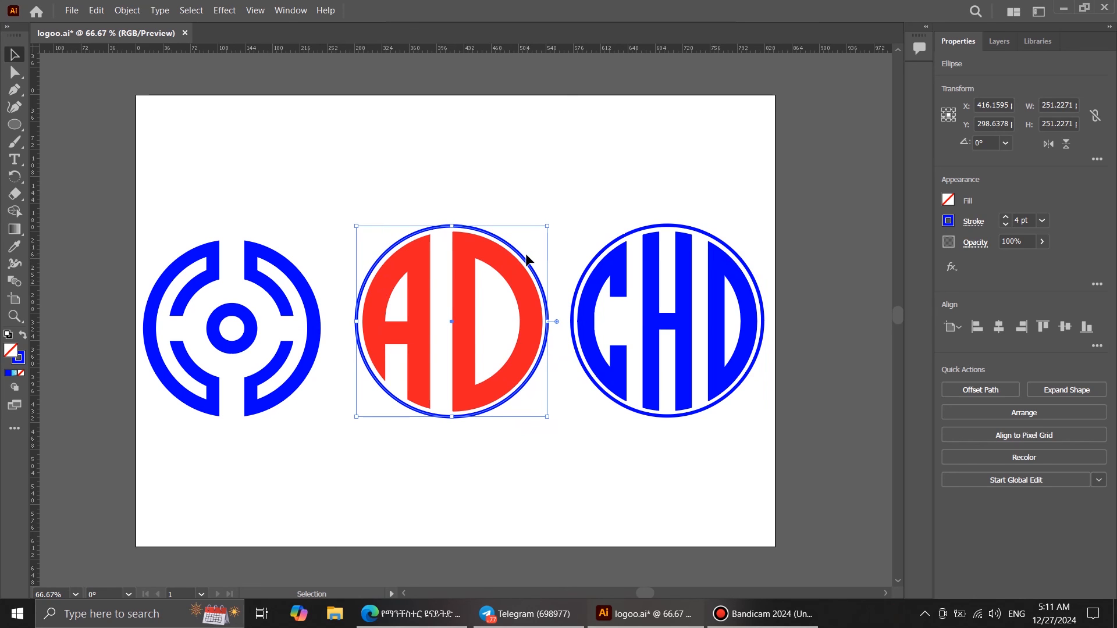
key(Down)
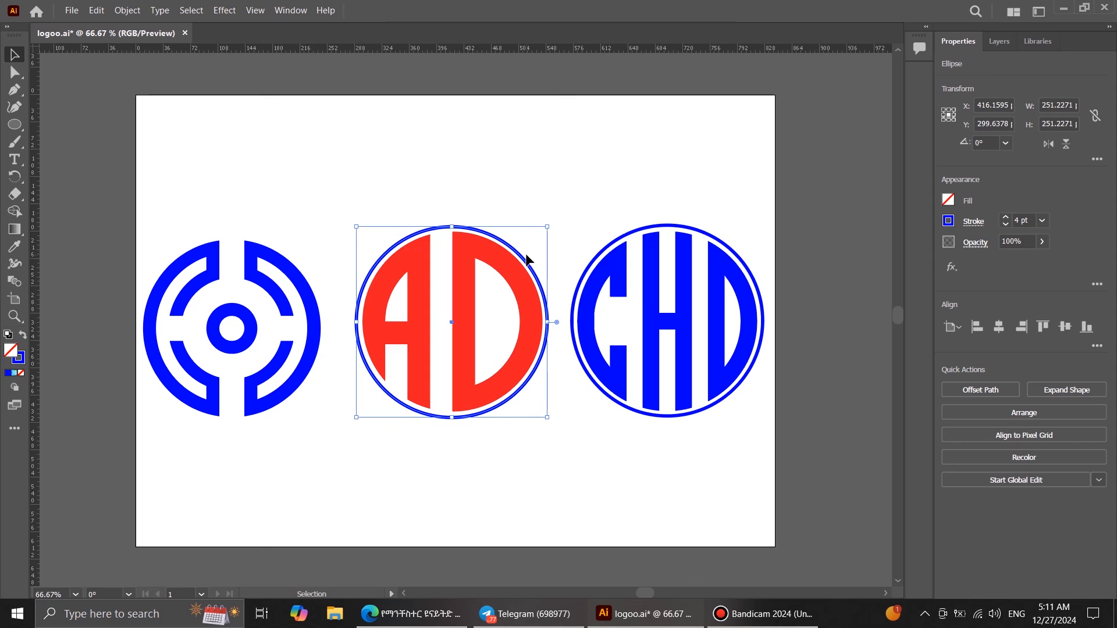
key(Right)
key(Up)
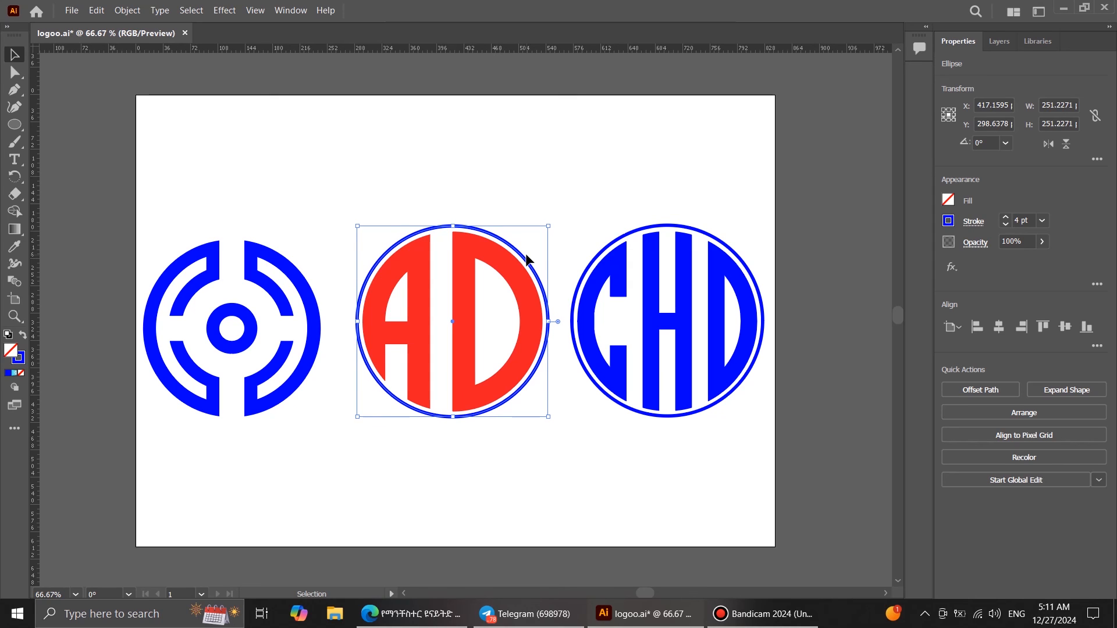
- Change the stroke of the ring around the AD monogram to RGB Red
click(949, 226)
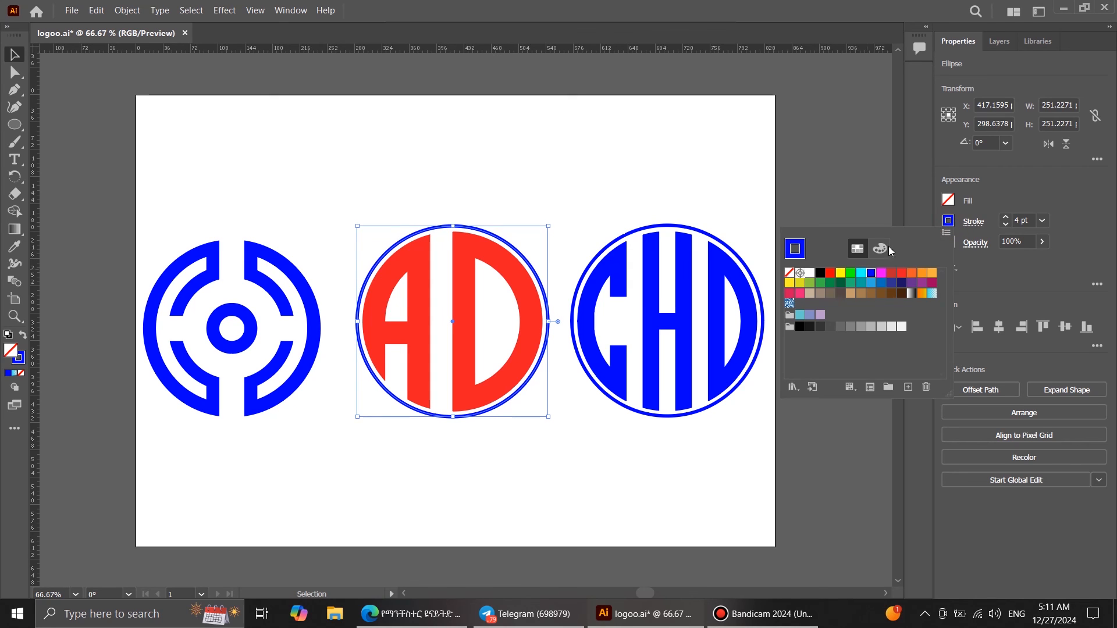
click(830, 272)
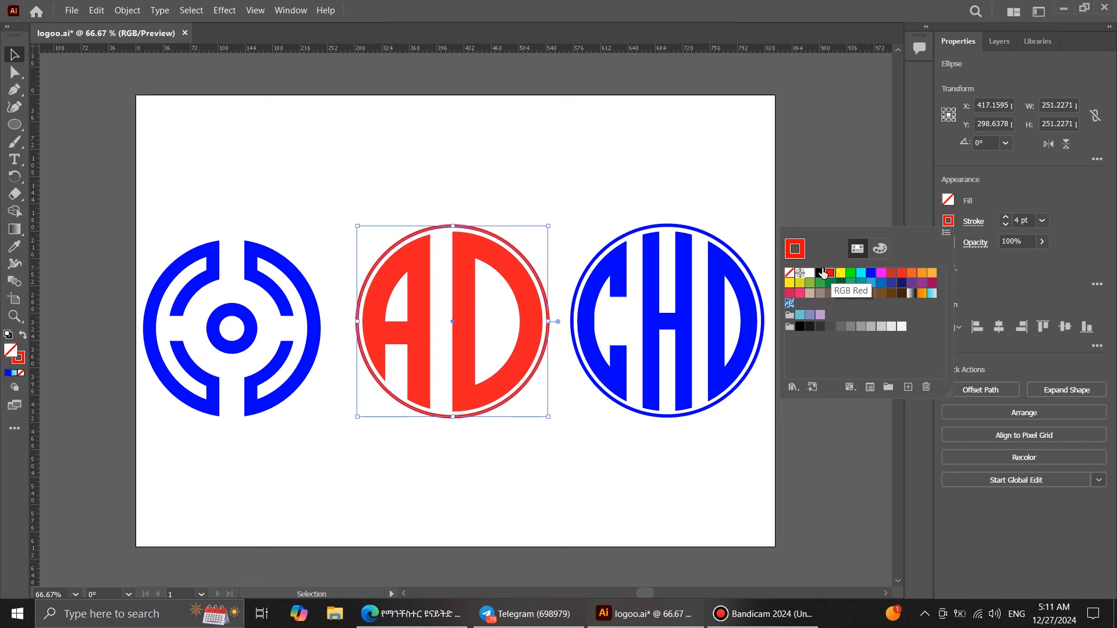
click(730, 196)
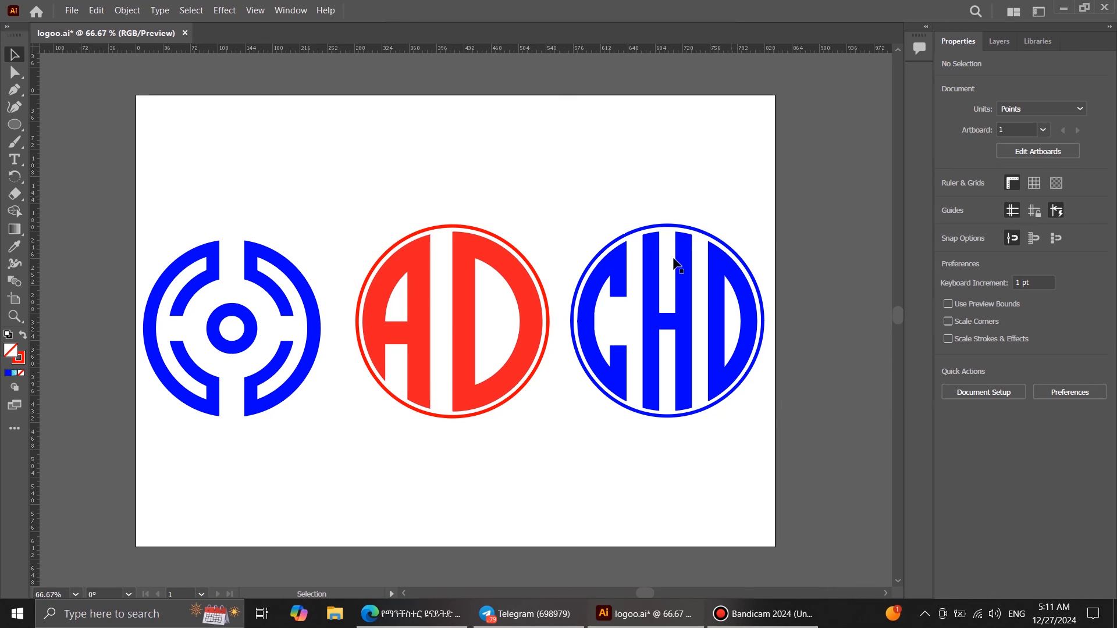
- Match the AD ring's stroke to its letters with the R=237 G=28 B=36 red swatch, then deselect it
click(532, 374)
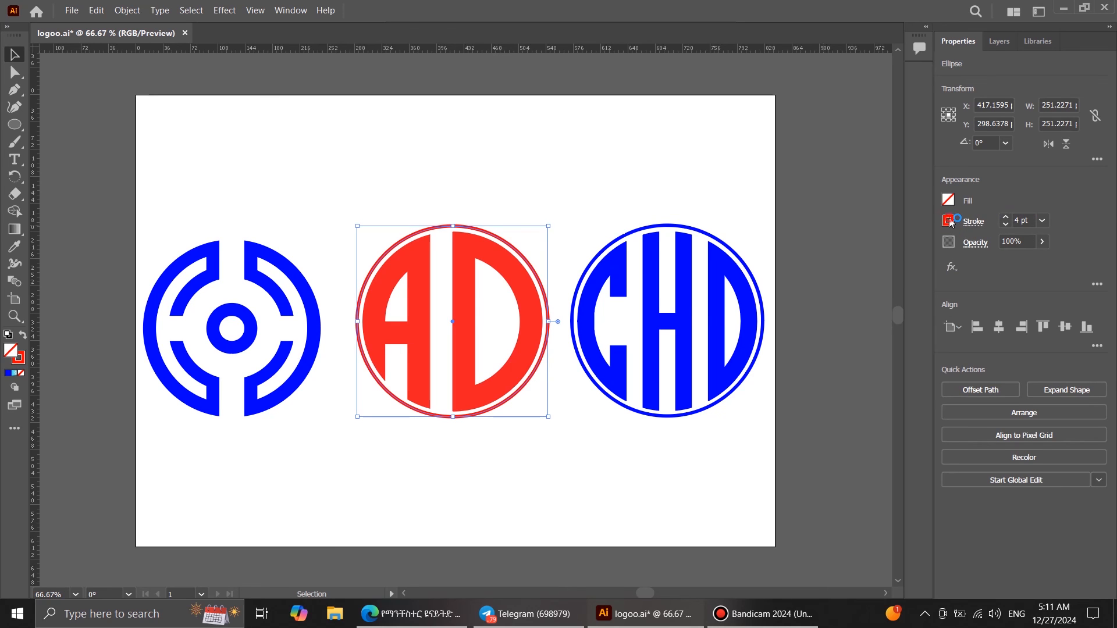
click(948, 221)
click(898, 276)
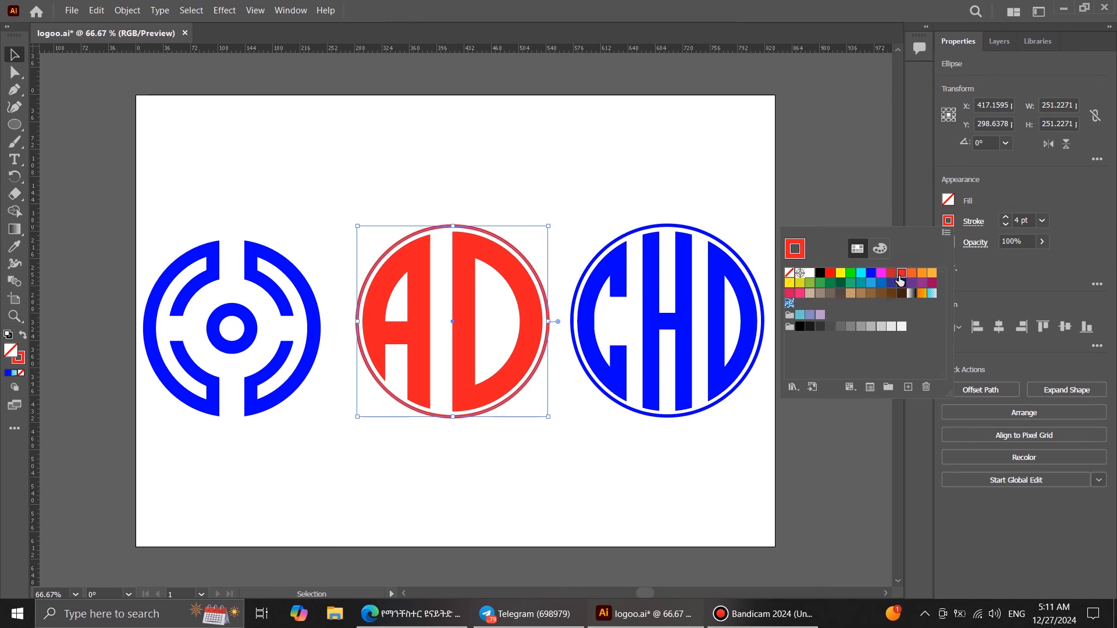
click(892, 273)
click(901, 274)
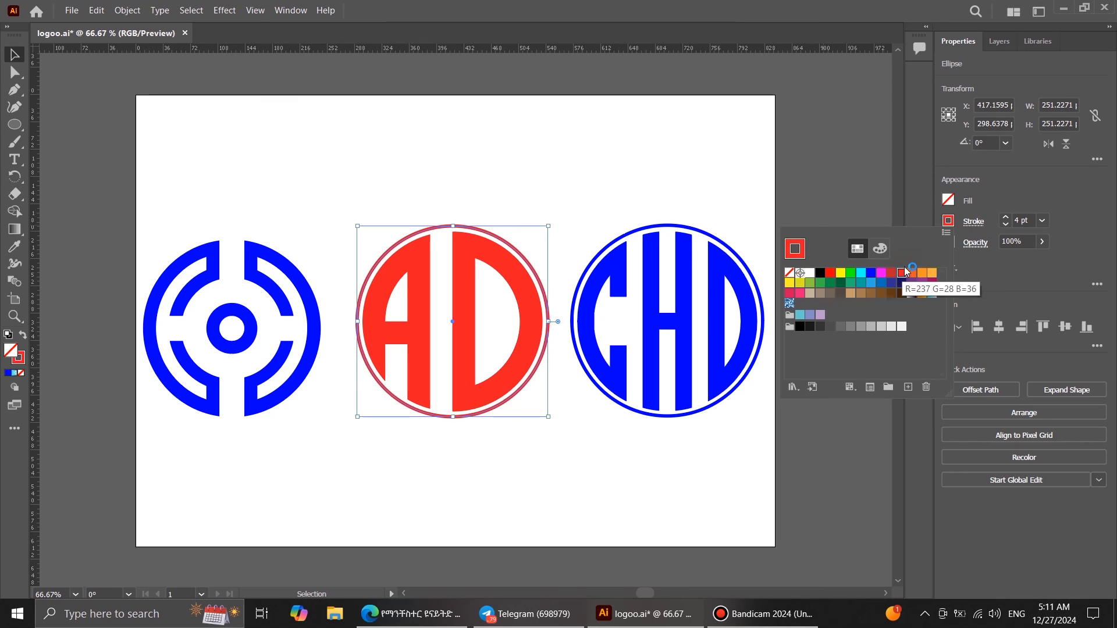
click(704, 189)
click(669, 187)
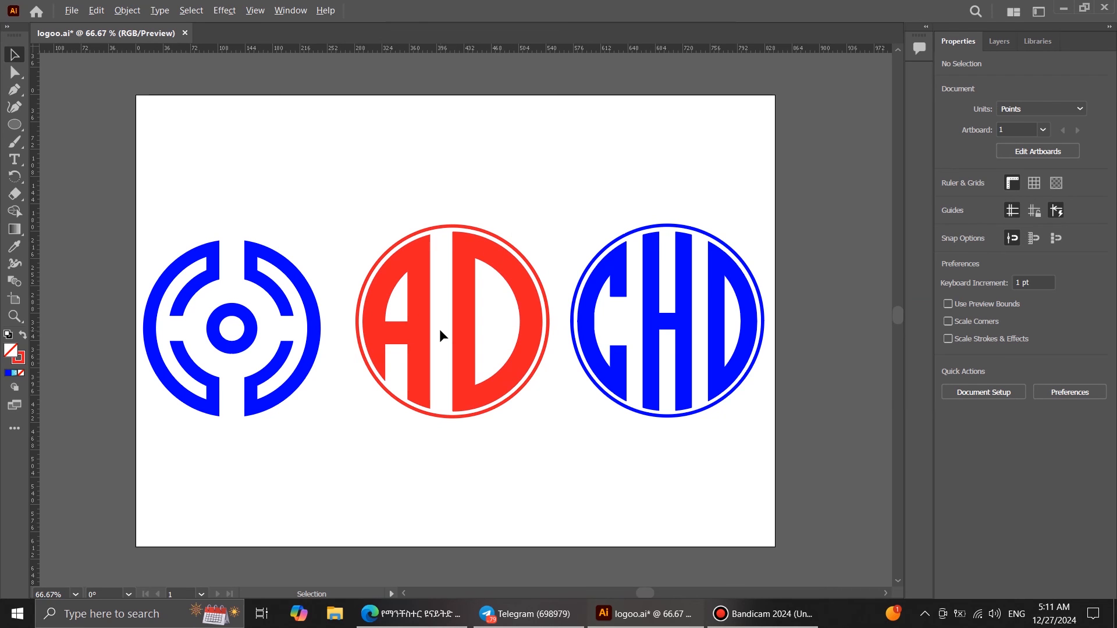
scroll(438, 330, up, 1)
scroll(439, 329, down, 1)
scroll(445, 332, up, 1)
scroll(445, 331, down, 1)
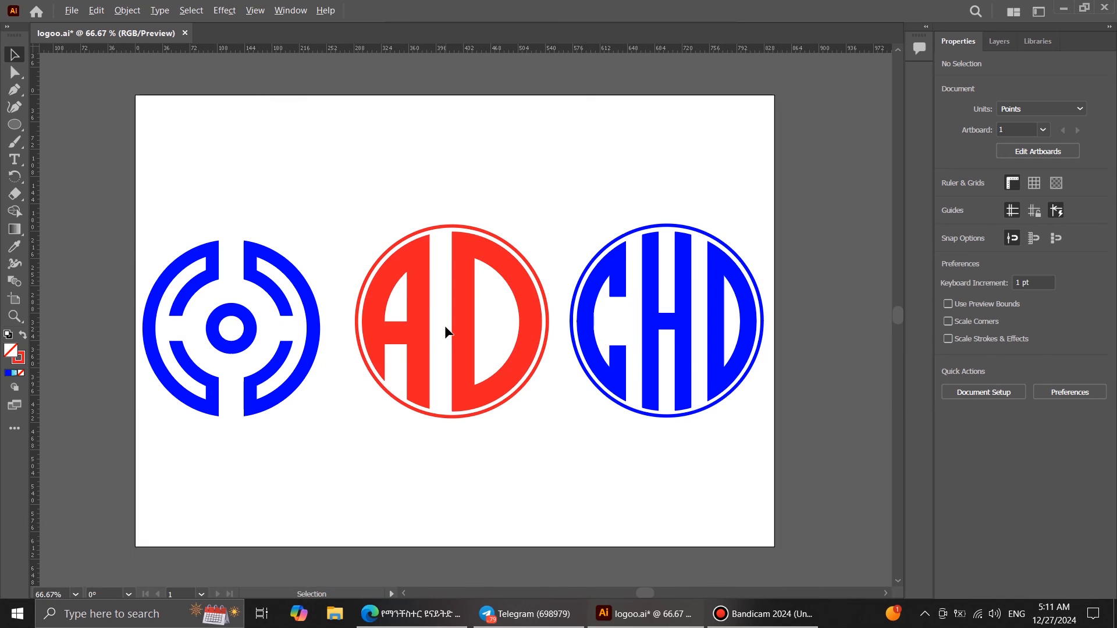
scroll(445, 331, up, 1)
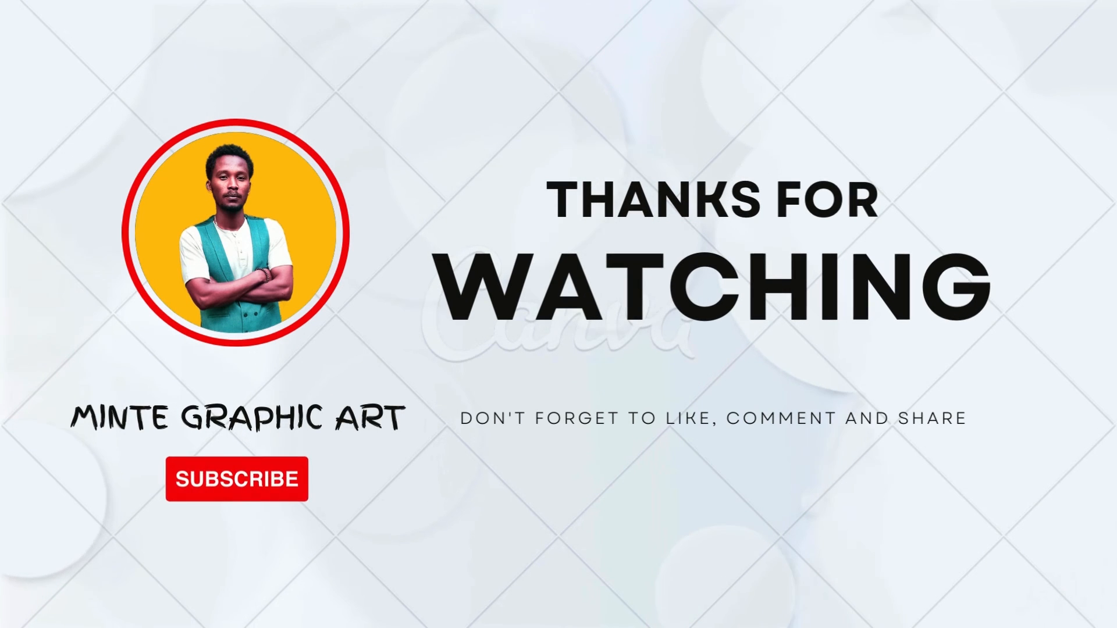